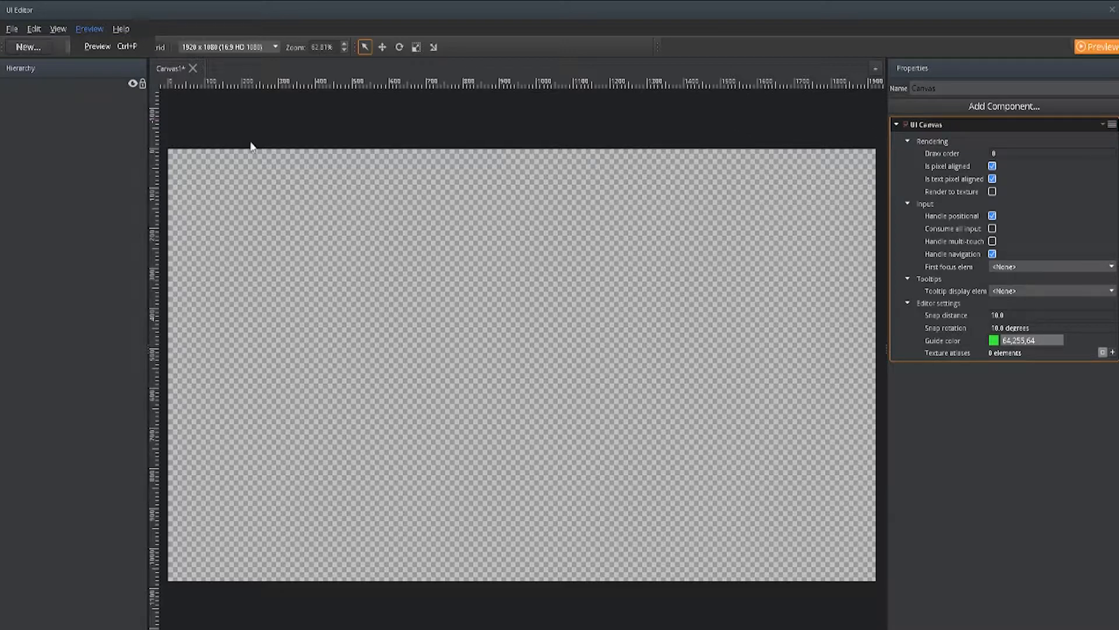
Step: Review the element types offered by the slice library and the available canvas resolution presets
left_click(109, 156)
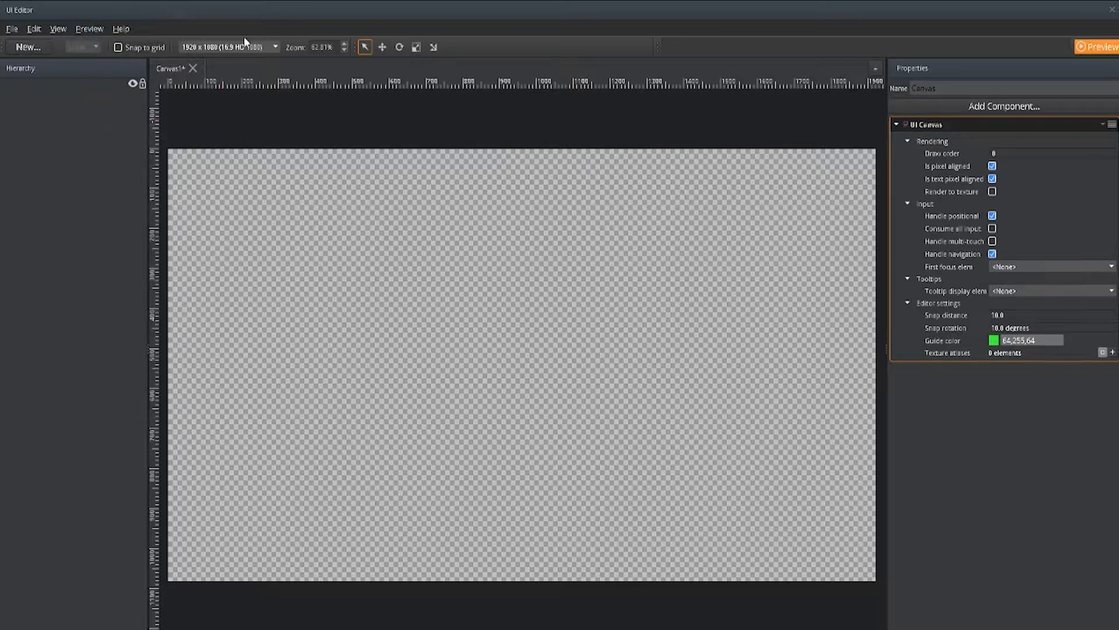
left_click(25, 50)
mouse_move(81, 73)
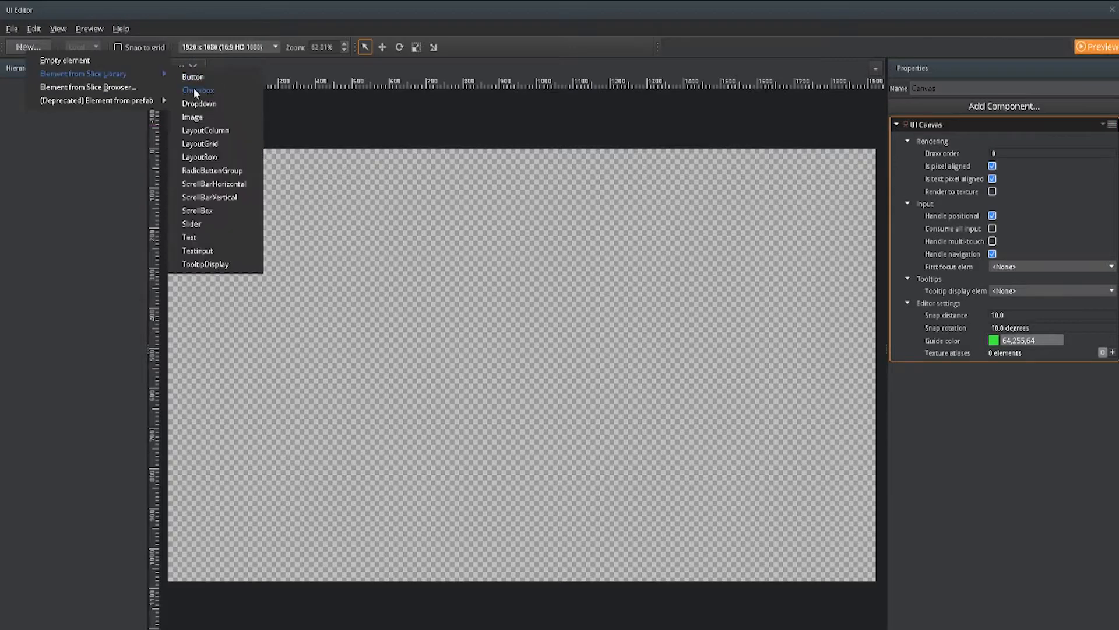
left_click(167, 6)
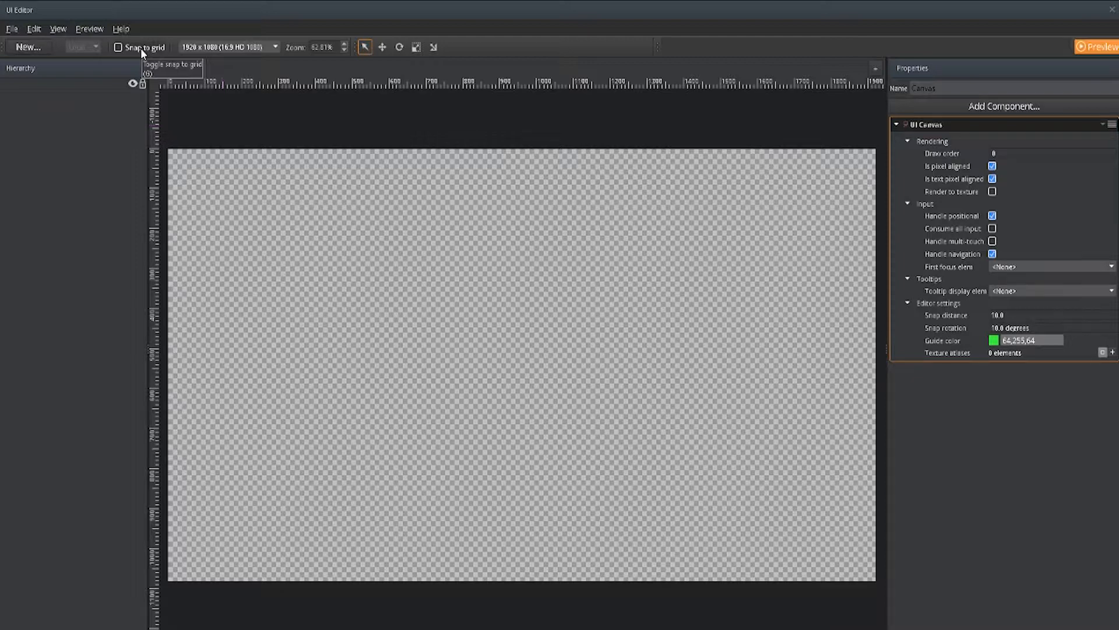
left_click(275, 47)
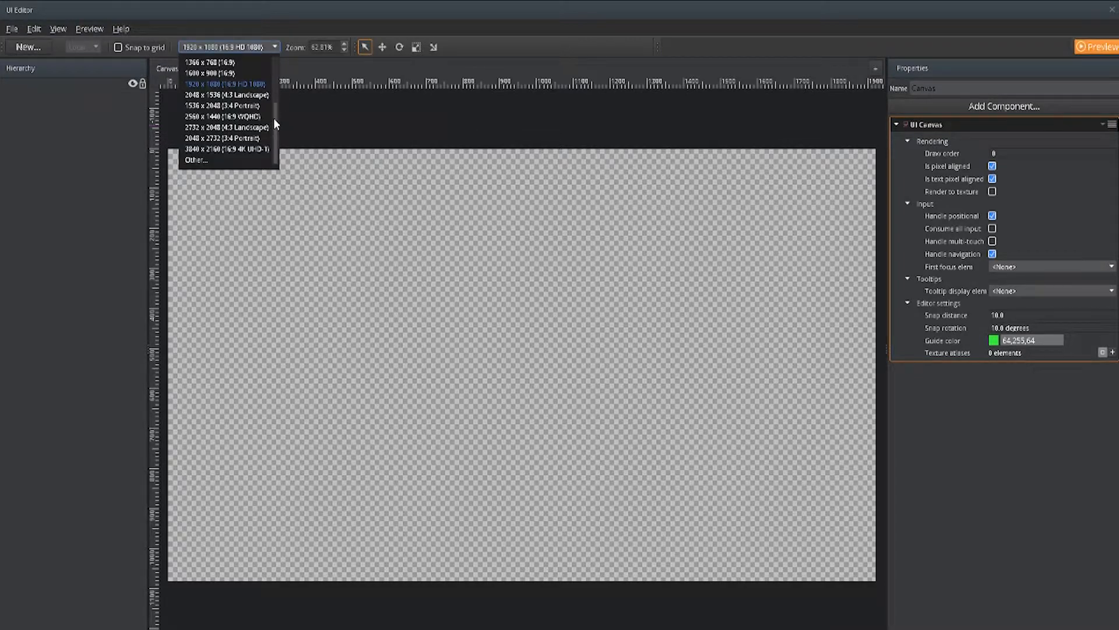
mouse_move(274, 117)
left_mouse_down()
mouse_move(273, 58)
mouse_move(278, 130)
left_mouse_up()
scroll(243, 132, "up", 3)
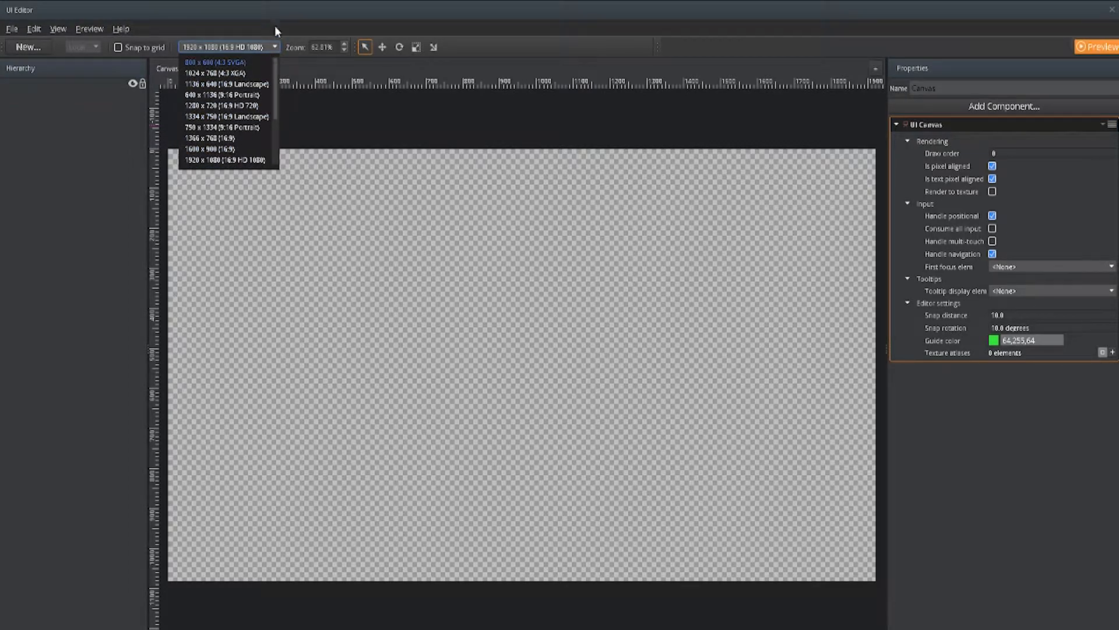
left_click(293, 48)
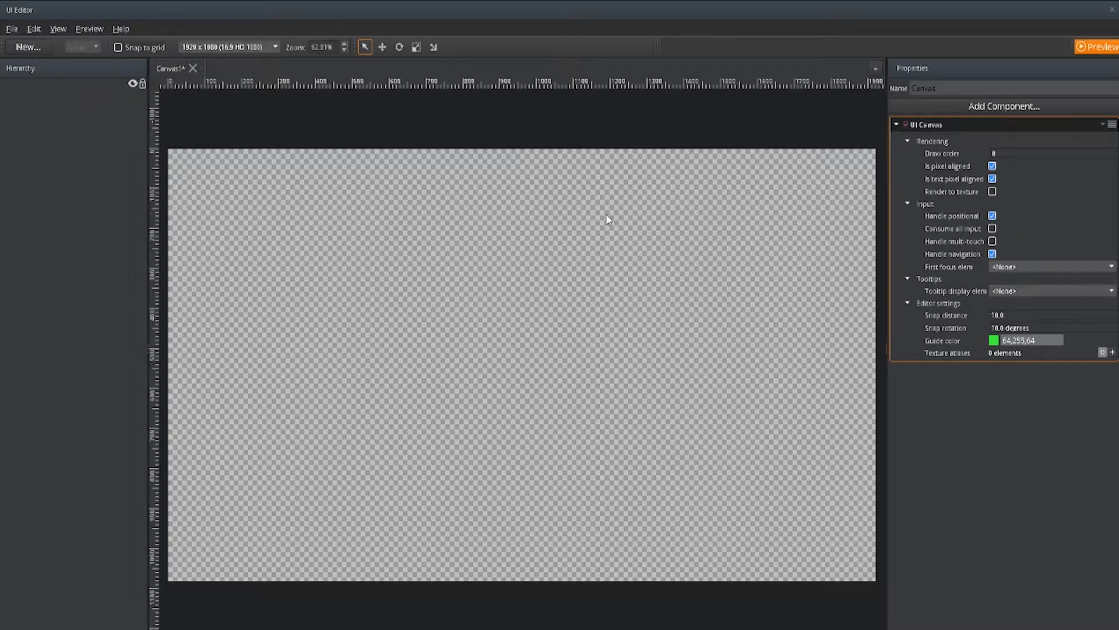
Step: Show the Animation Editor below the canvas and hide it again
left_click(58, 28)
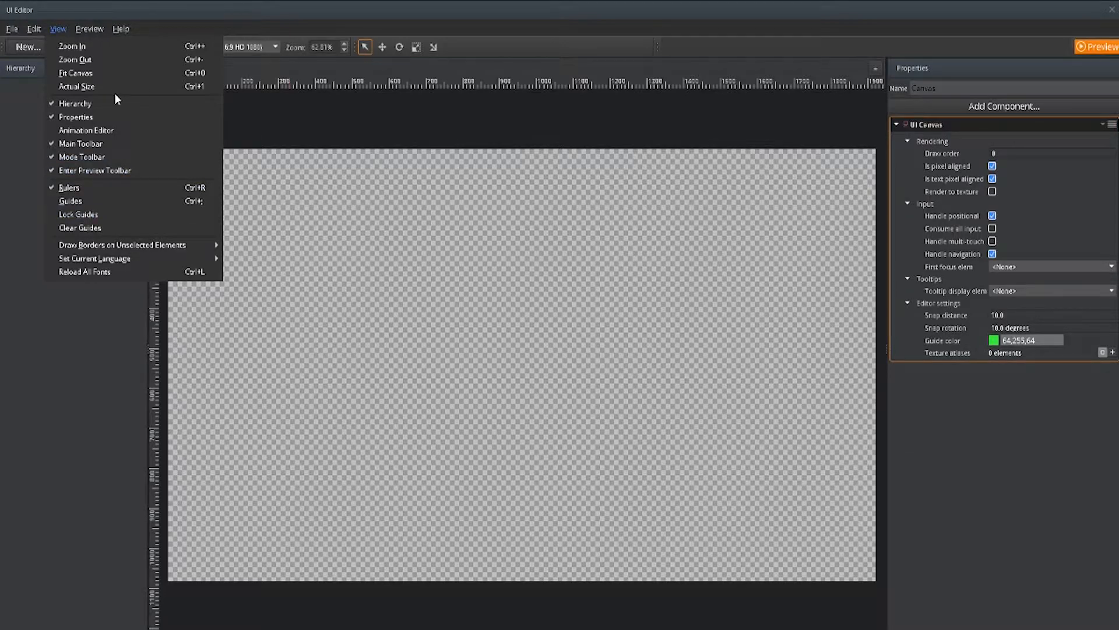
left_click(82, 129)
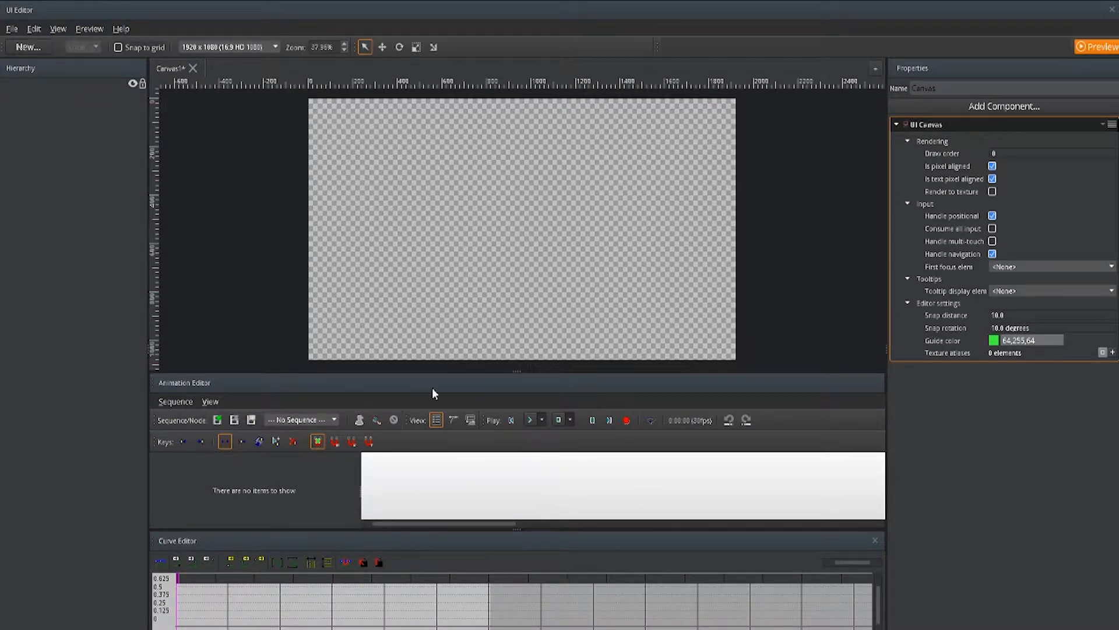
left_click(56, 29)
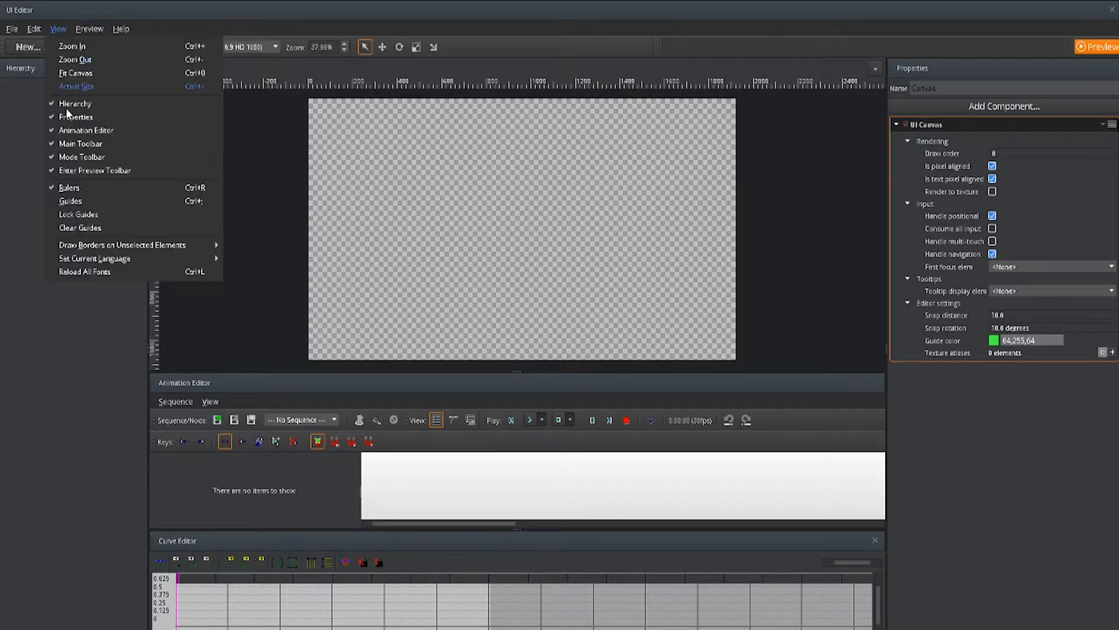
left_click(82, 130)
Step: Hide the rulers around the canvas and show them again
left_click(58, 29)
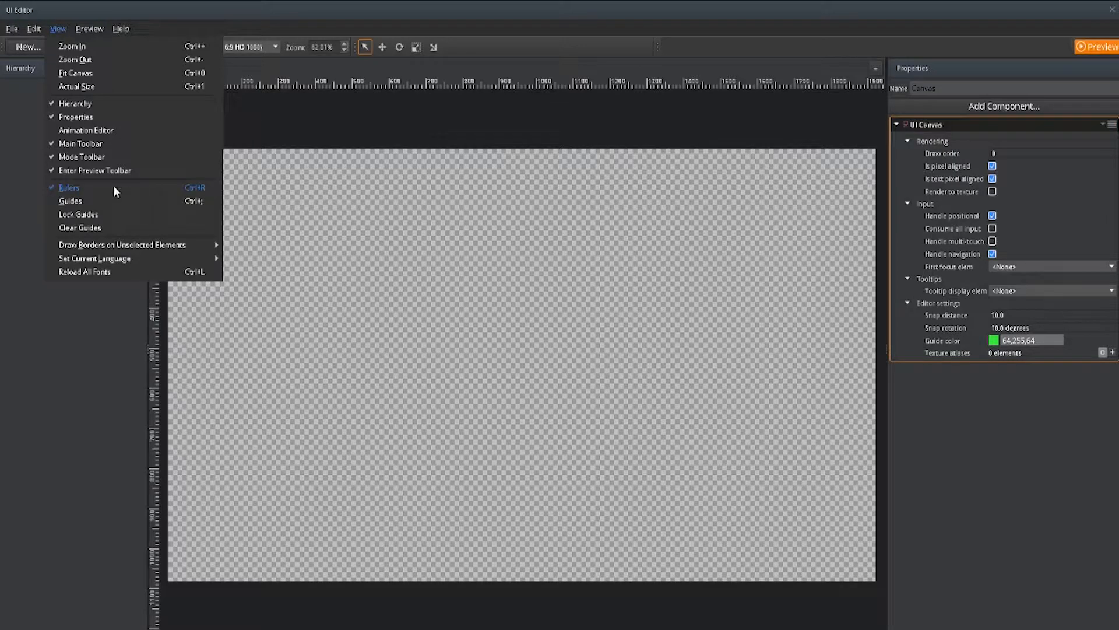
left_click(67, 189)
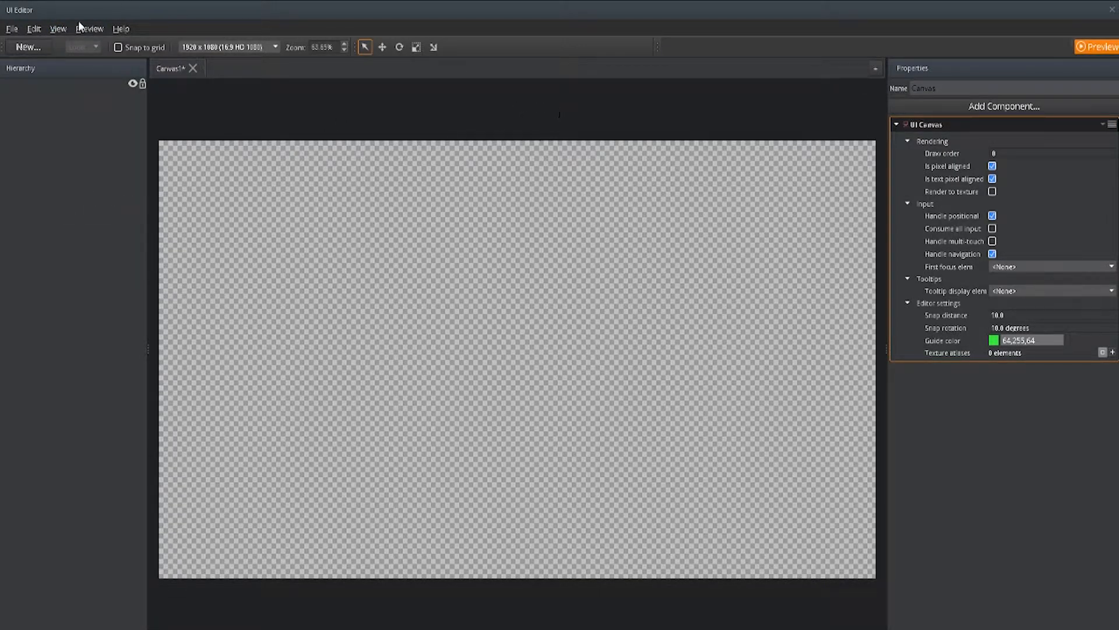
left_click(34, 29)
mouse_move(57, 29)
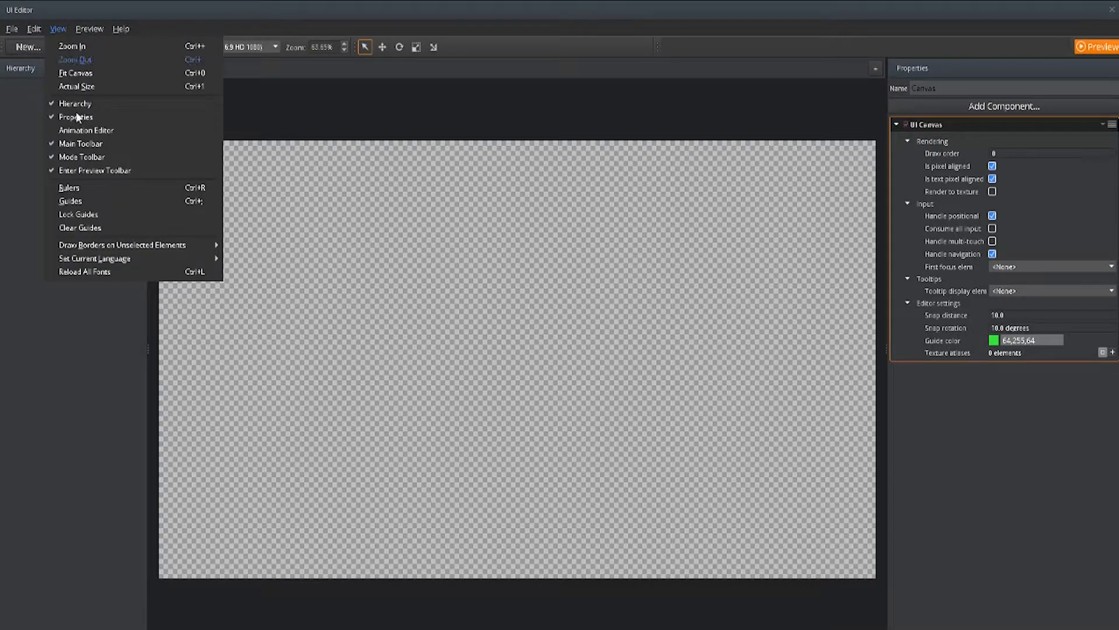
left_click(72, 187)
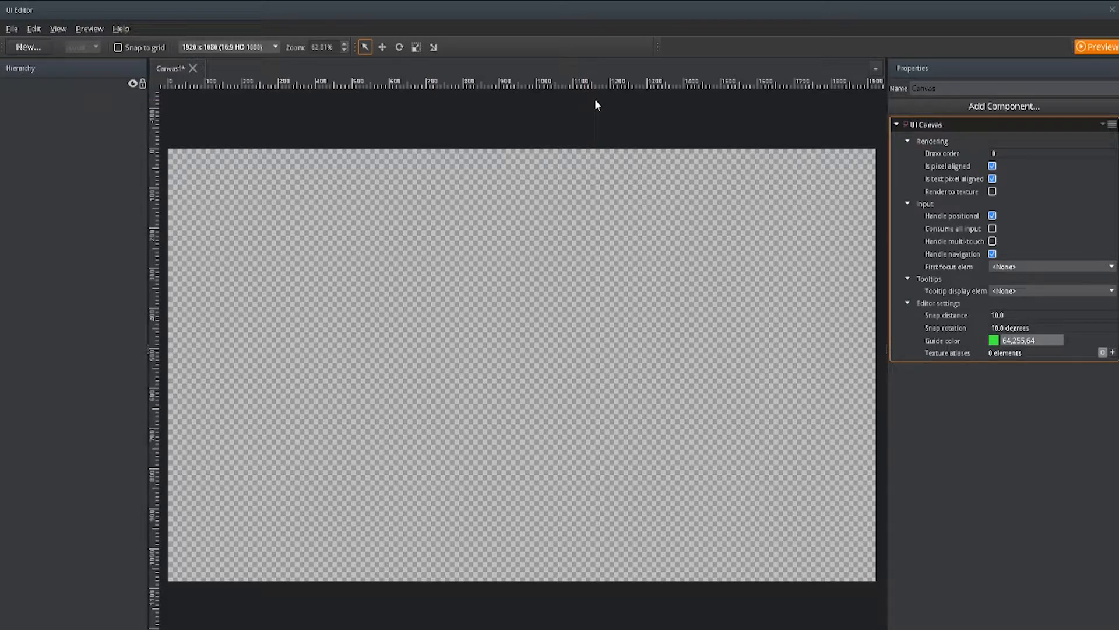
Step: Enable guides and place a horizontal guide at about 400 and a vertical guide at about 760 on the rulers
left_click(57, 28)
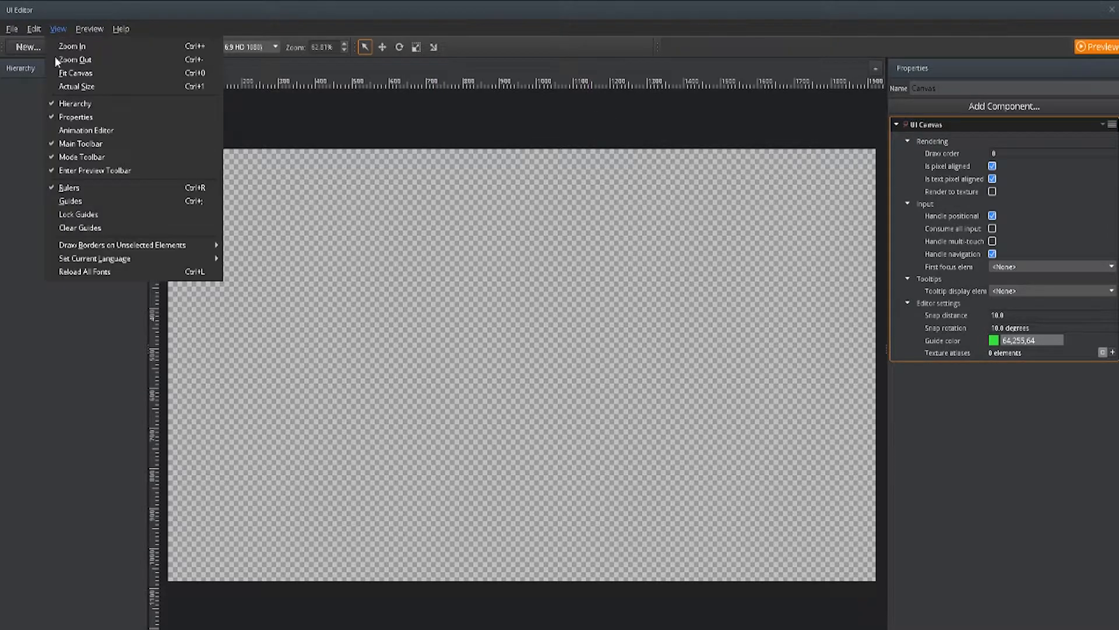
left_click(65, 202)
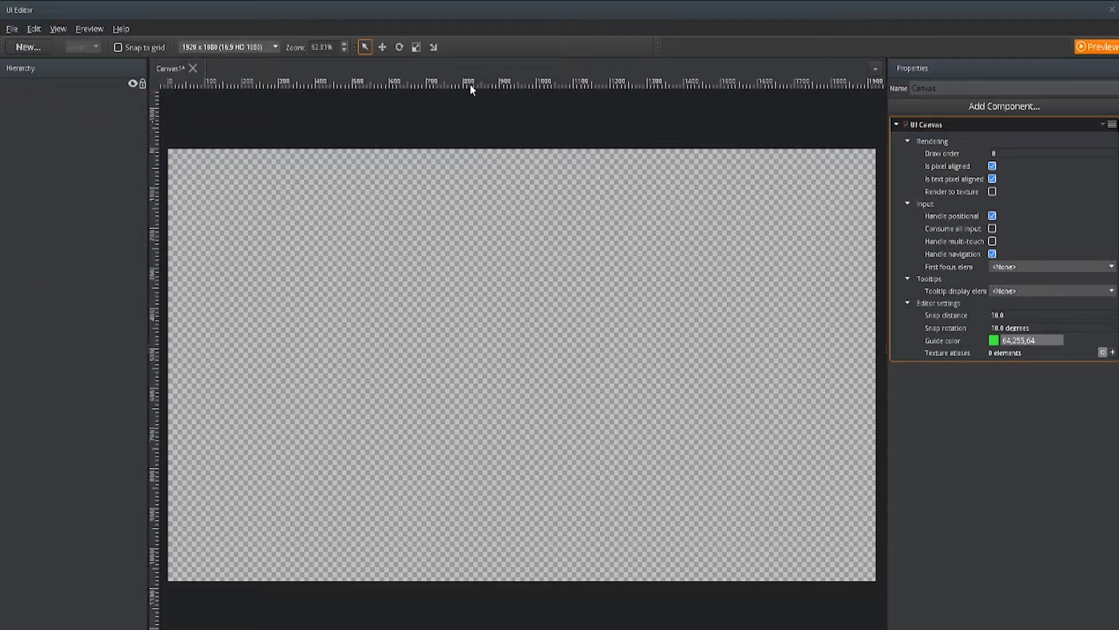
left_click_drag(465, 84, 466, 314)
left_click_drag(154, 268, 446, 272)
Step: Lock the canvas guides and unlock them again
left_click(53, 28)
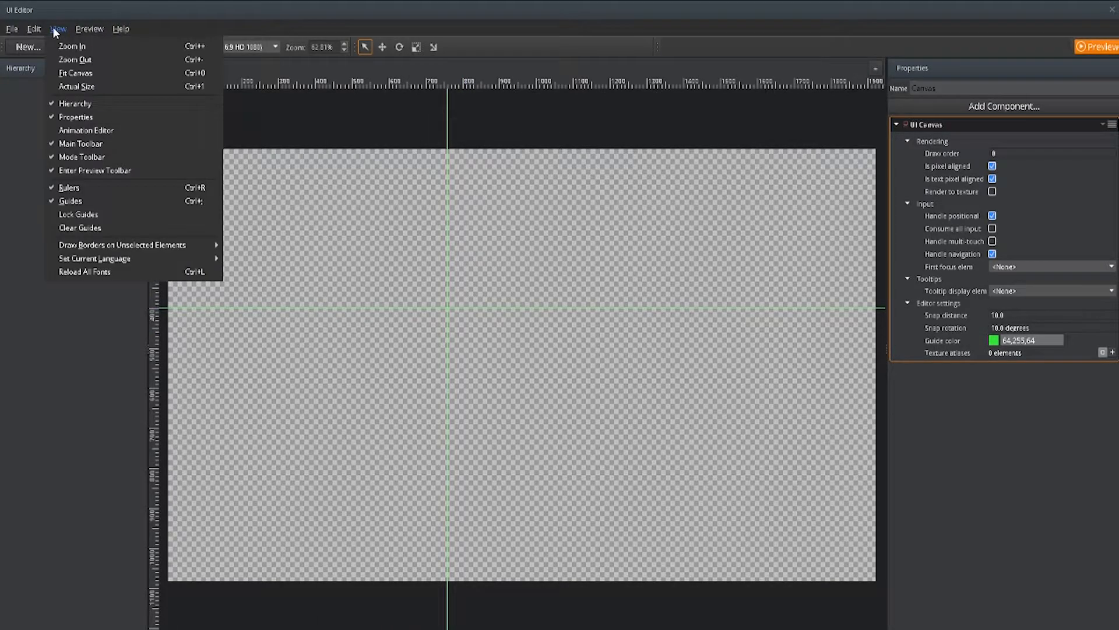
left_click(78, 216)
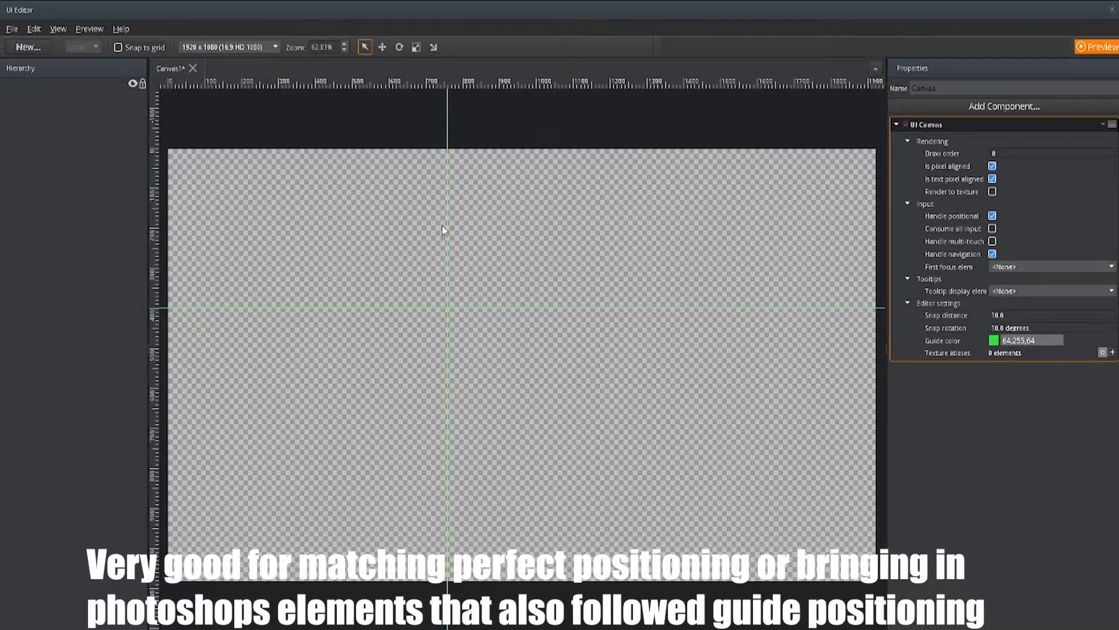
left_click(30, 26)
mouse_move(52, 29)
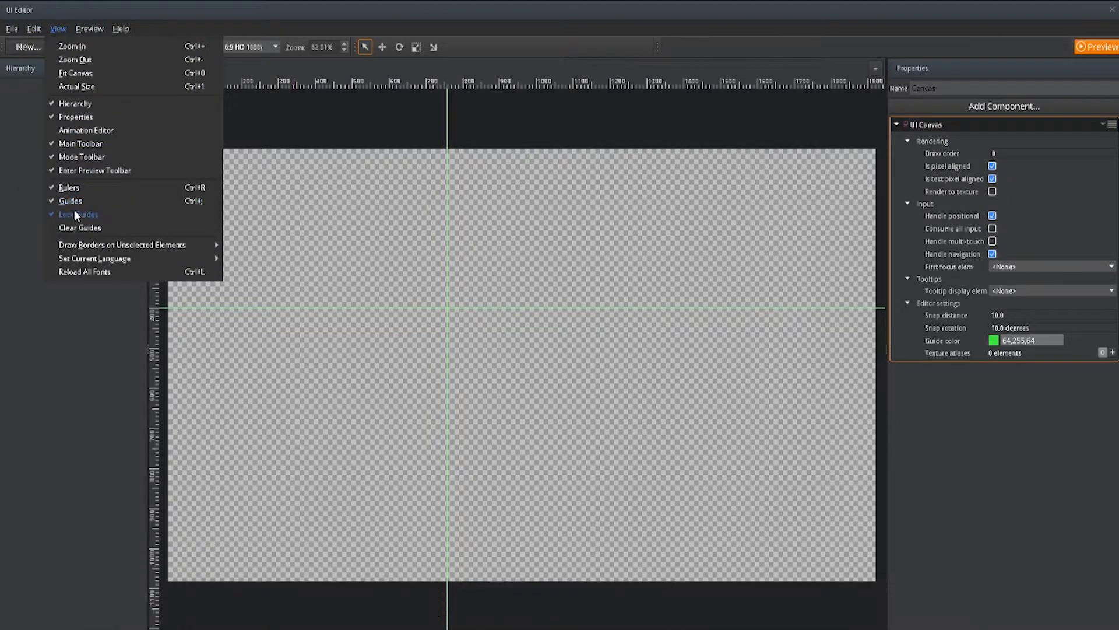
left_click(75, 216)
Step: Clear all guides from the canvas
left_click(62, 27)
left_click(82, 228)
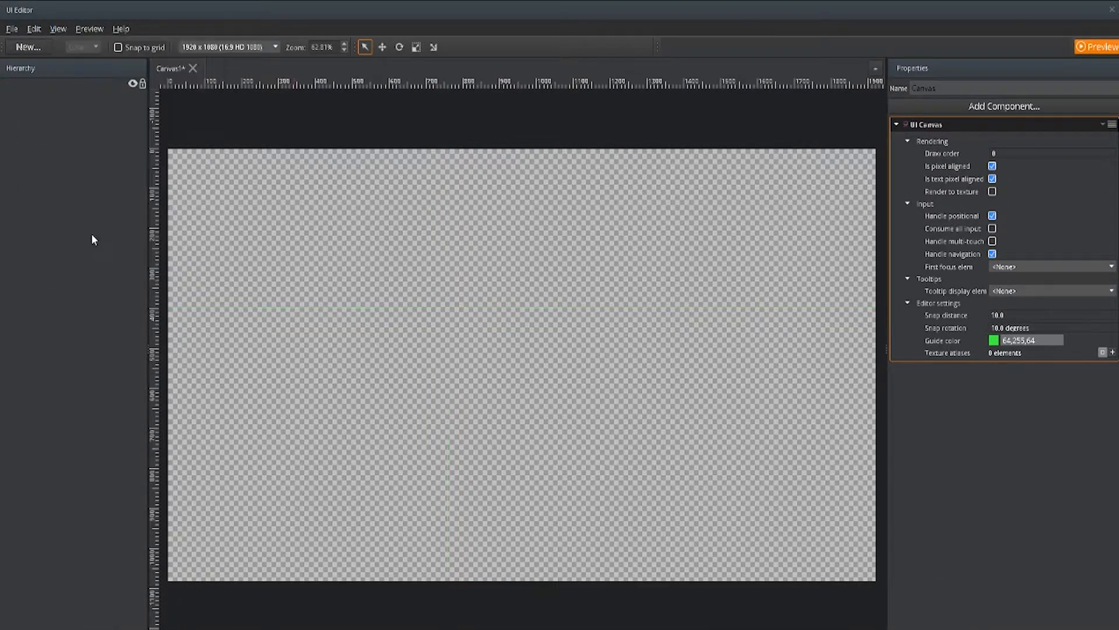
left_click(56, 31)
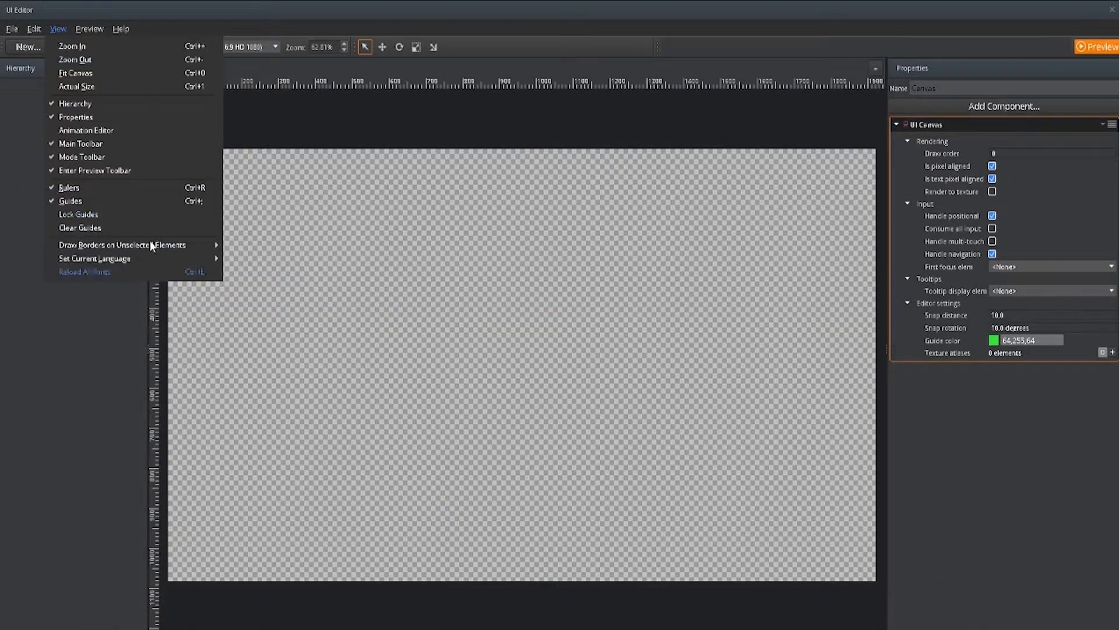
mouse_move(91, 246)
left_click(109, 308)
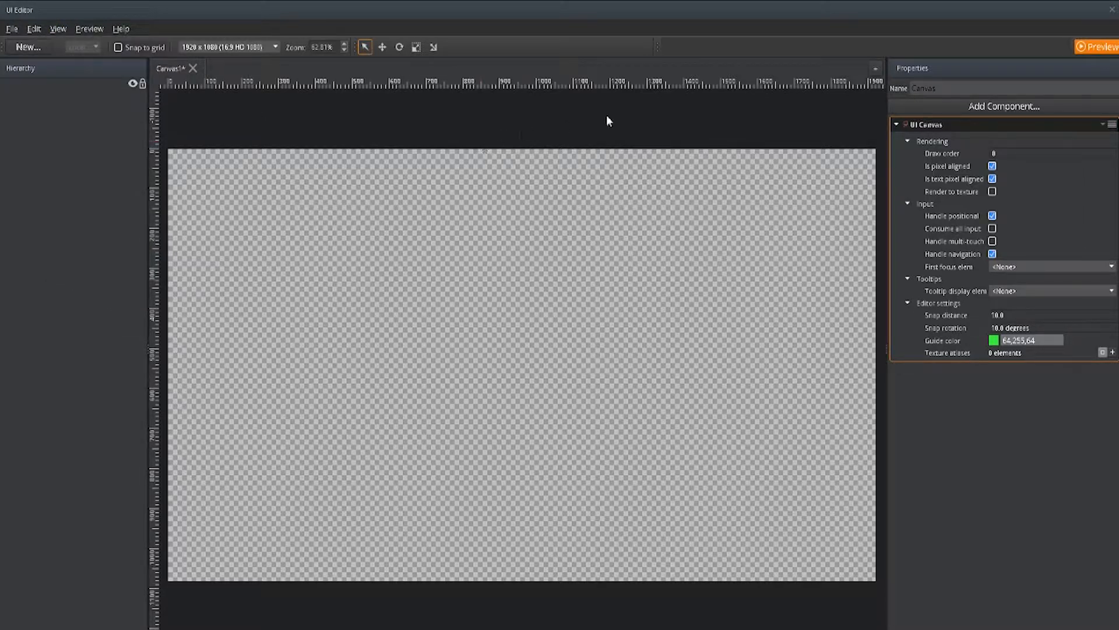
left_click(1112, 124)
Step: Add an empty element to the canvas and delete it again
mouse_move(991, 191)
mouse_move(939, 159)
mouse_move(970, 242)
left_click(33, 47)
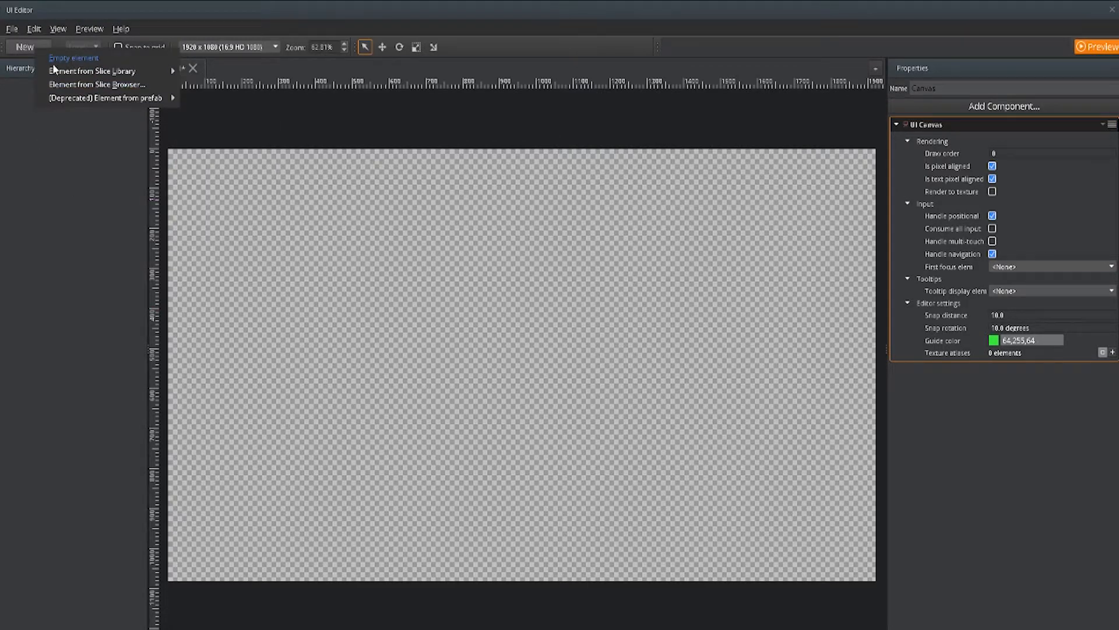
left_click(85, 60)
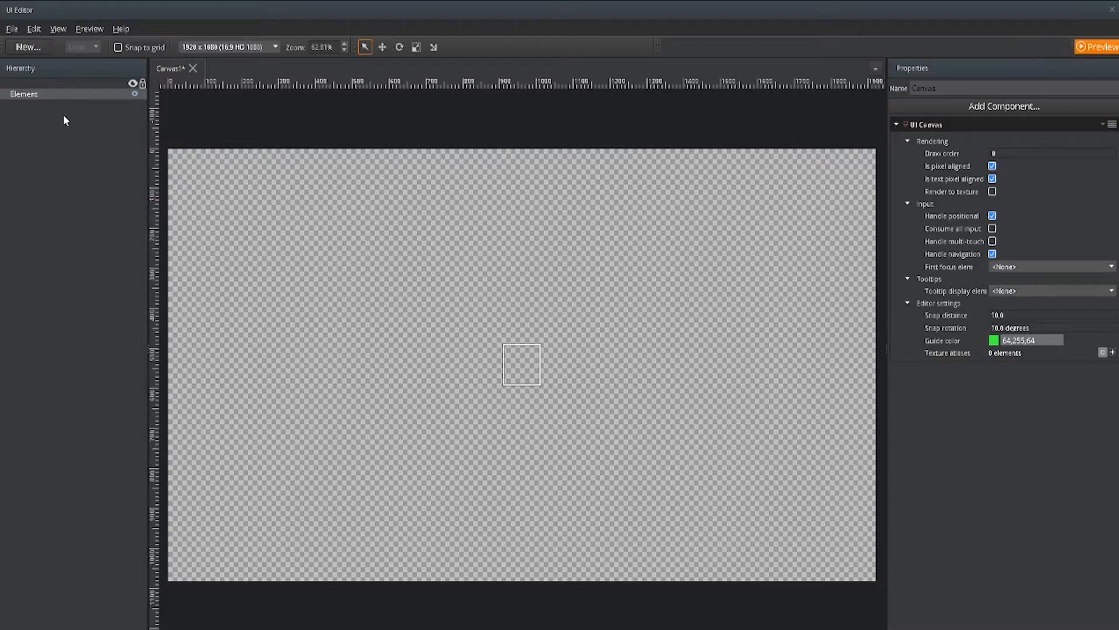
right_click(31, 95)
mouse_move(38, 102)
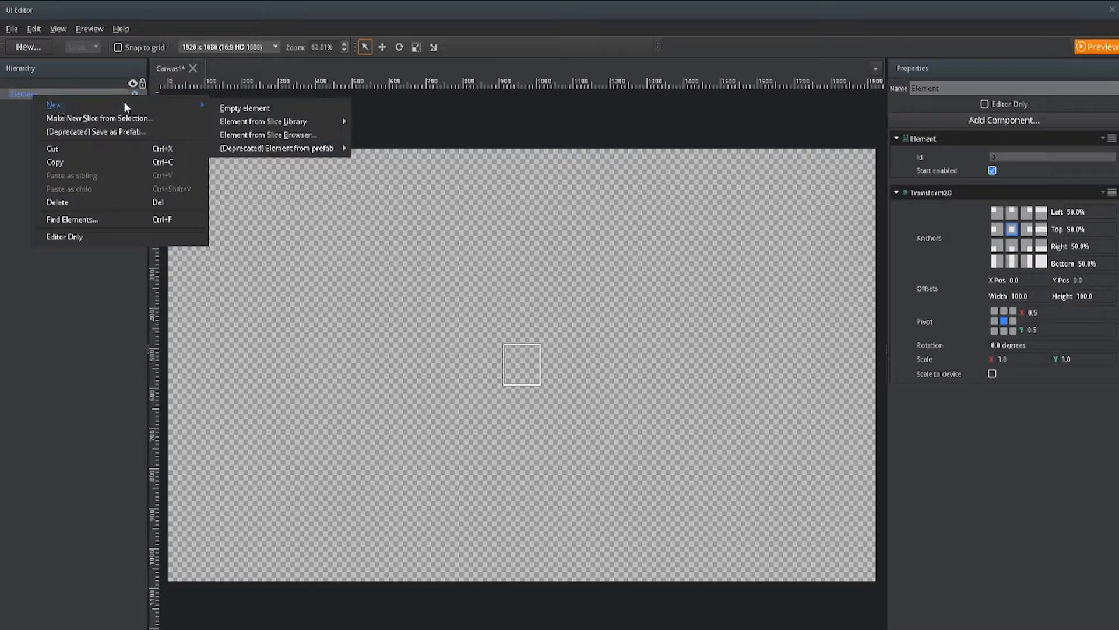
left_click(78, 268)
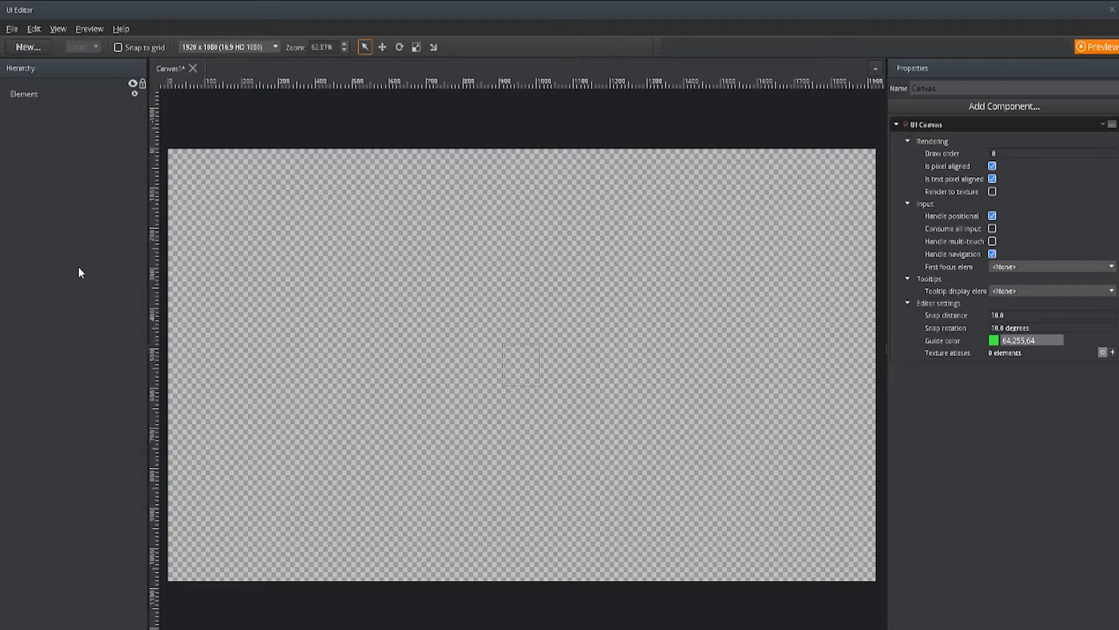
left_click(28, 94)
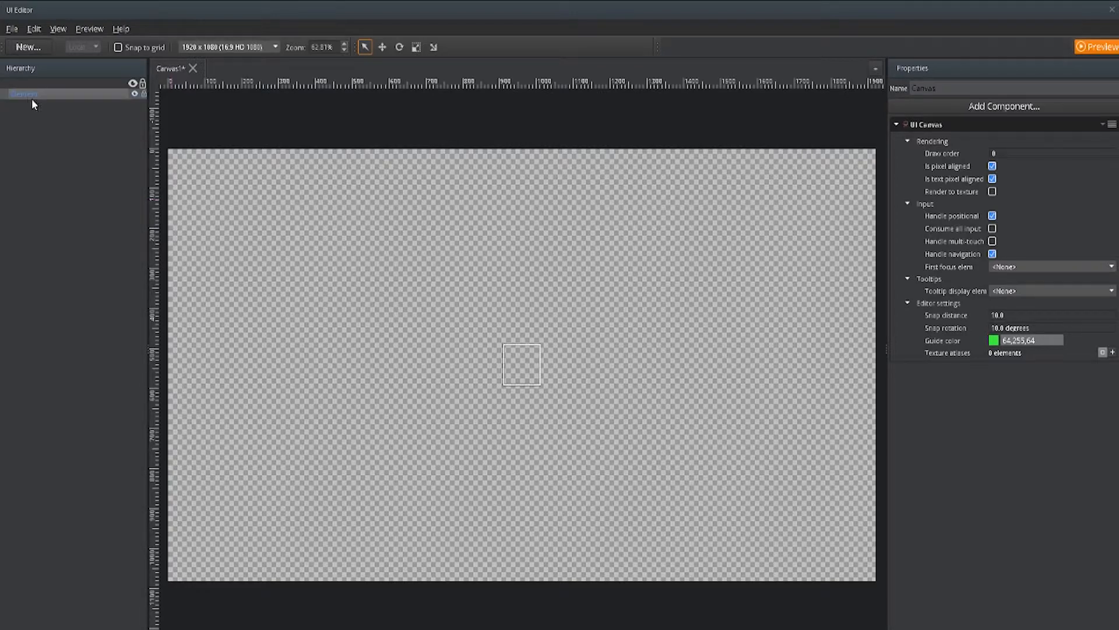
left_click(66, 131)
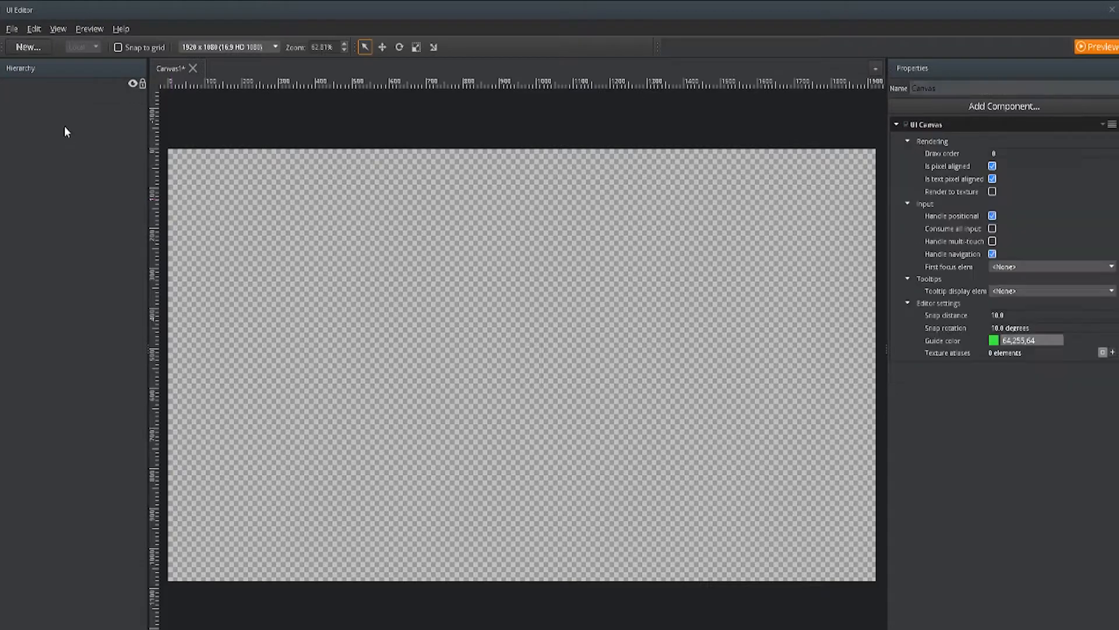
Step: Add a Slider element from the slice library to the canvas
left_click(26, 48)
mouse_move(100, 75)
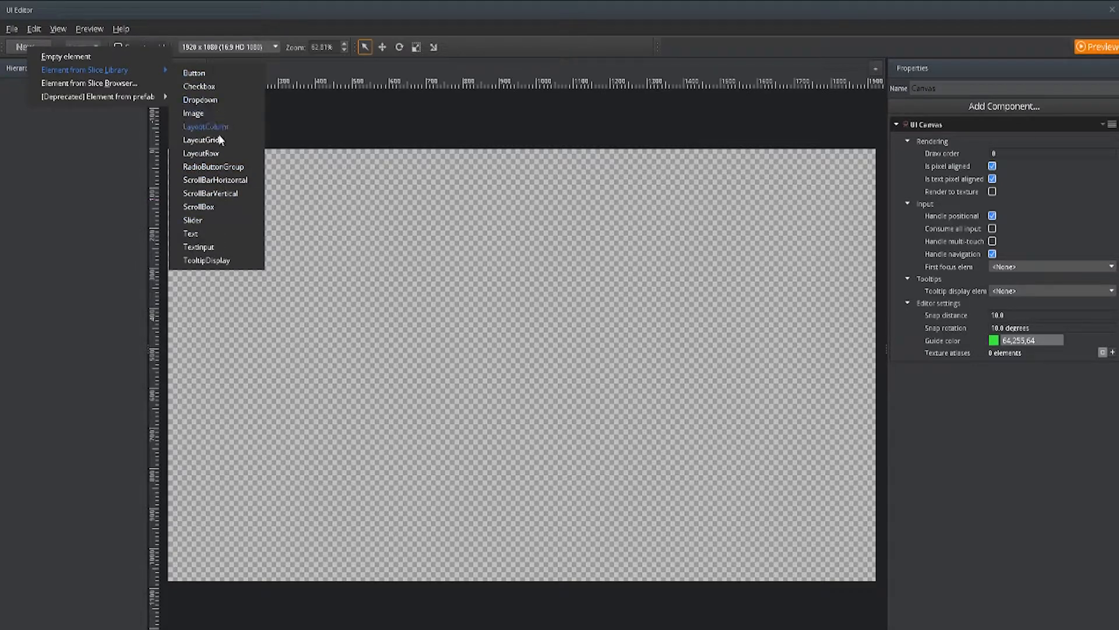
left_click(195, 221)
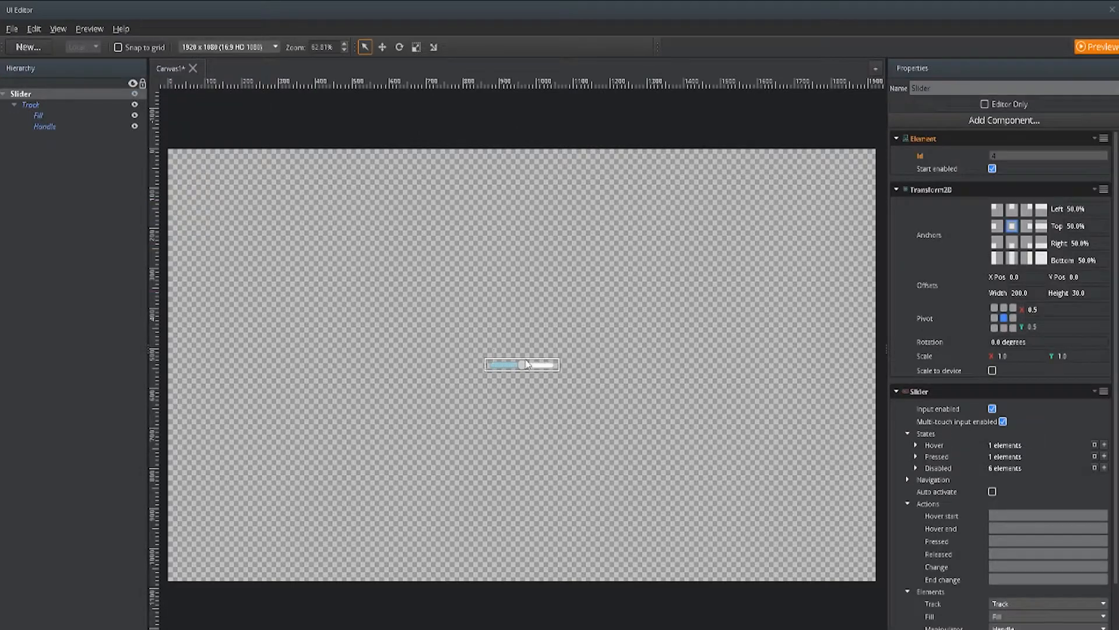
Step: Move the slider with all its child elements to the canvas's top-left corner and anchor the selected elements to the top left
left_click(529, 368)
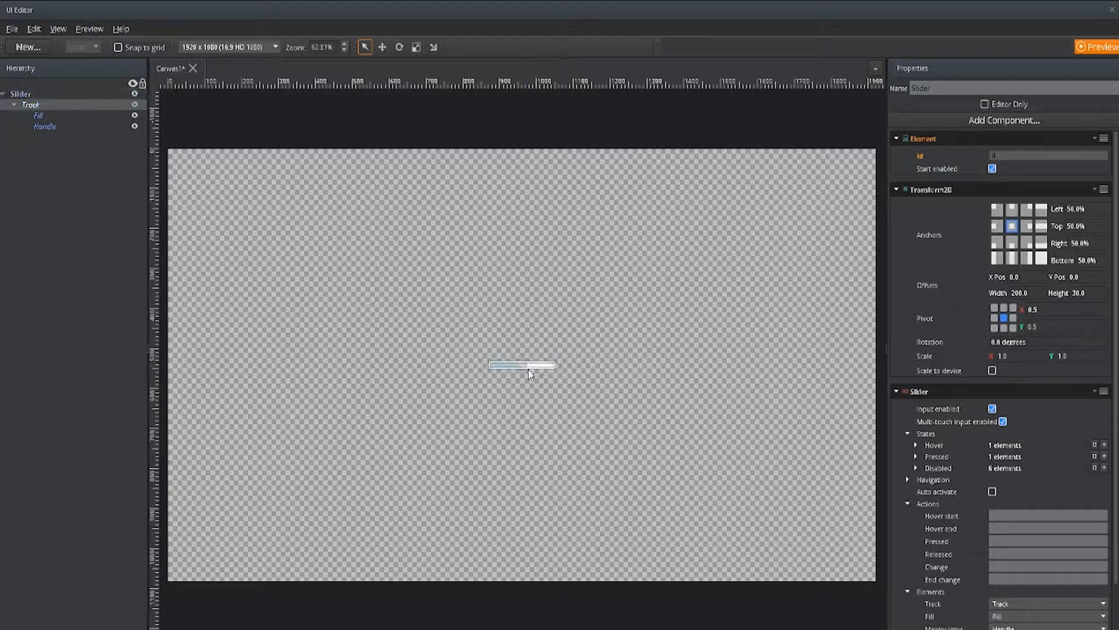
left_click_drag(467, 368, 553, 365)
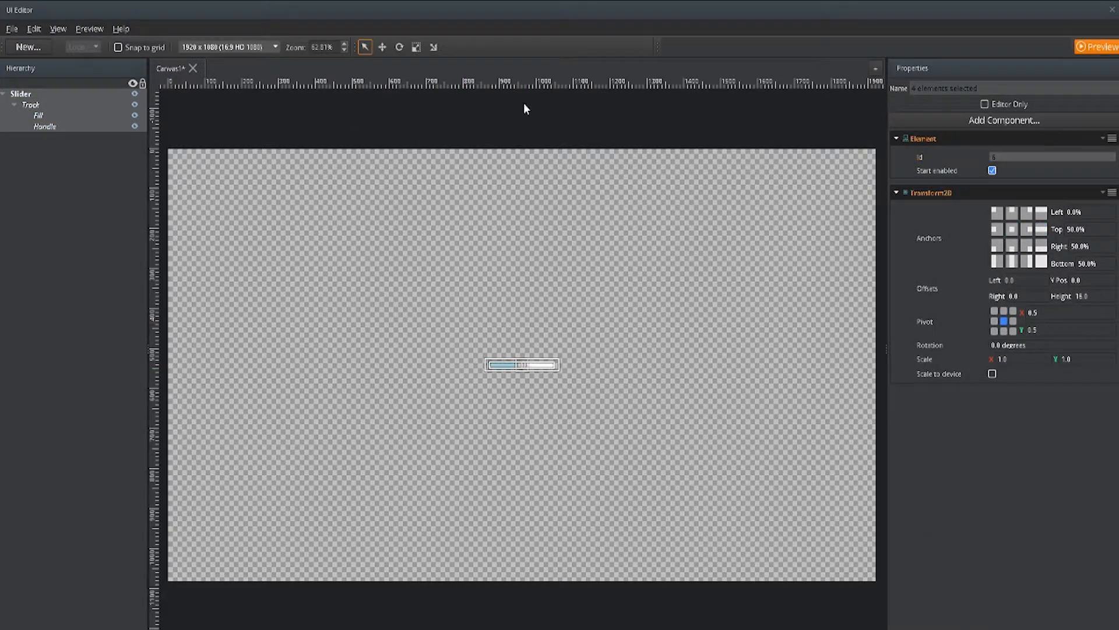
left_click(382, 47)
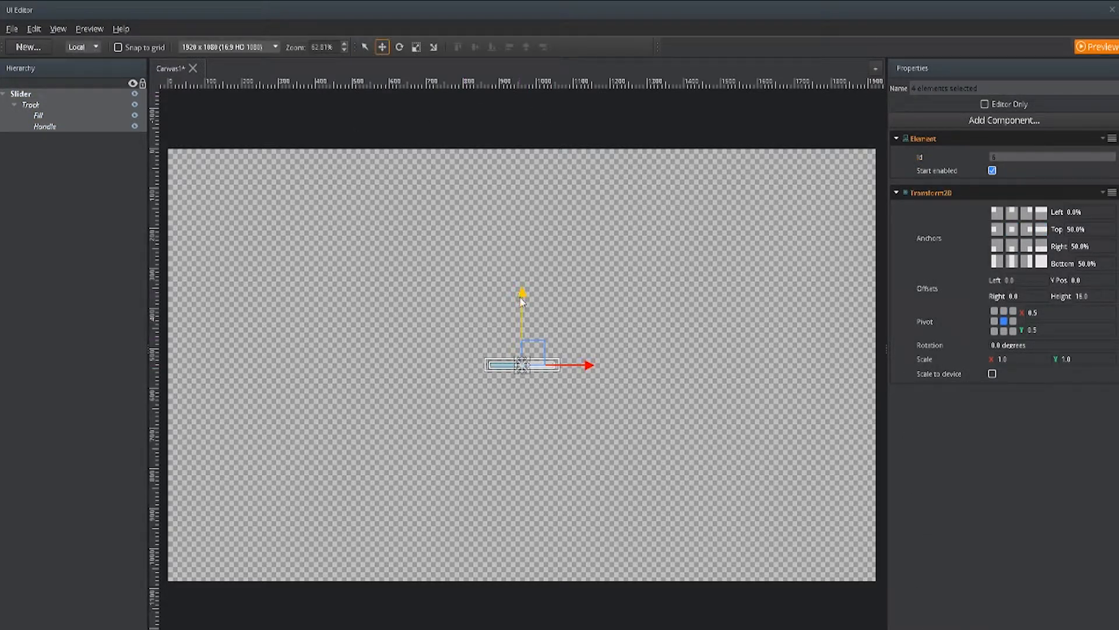
left_click_drag(523, 300, 523, 103)
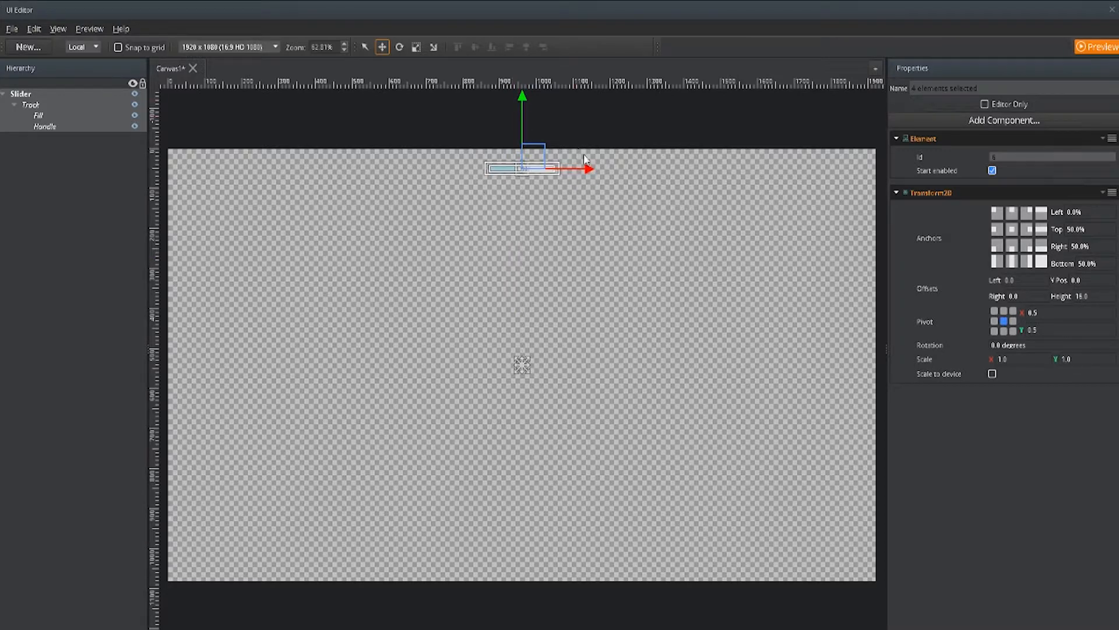
left_click_drag(589, 169, 277, 167)
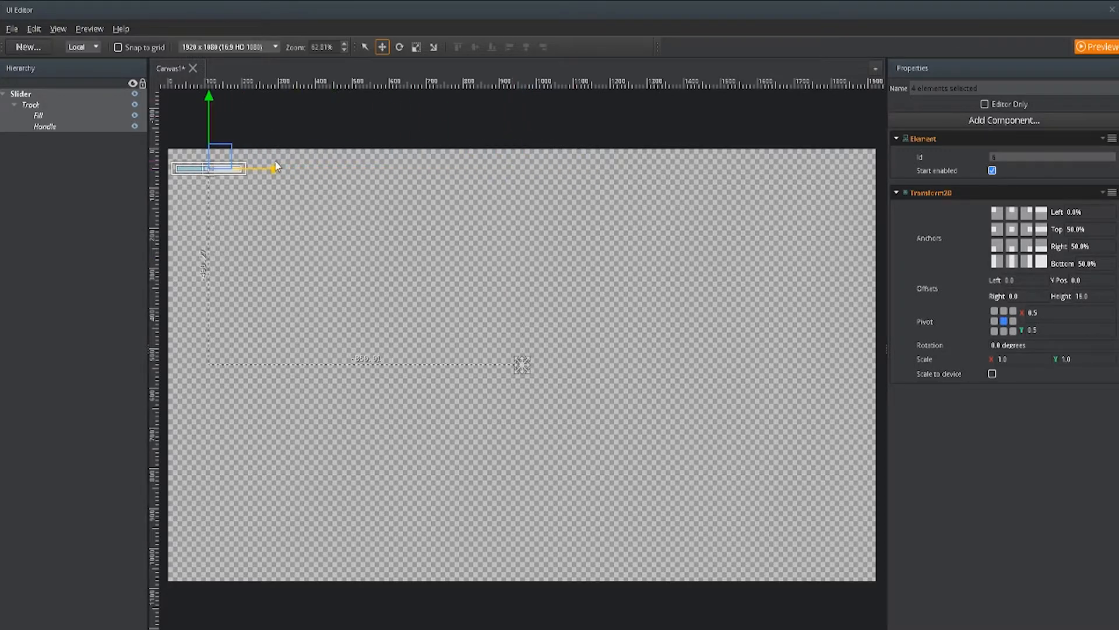
left_click(995, 215)
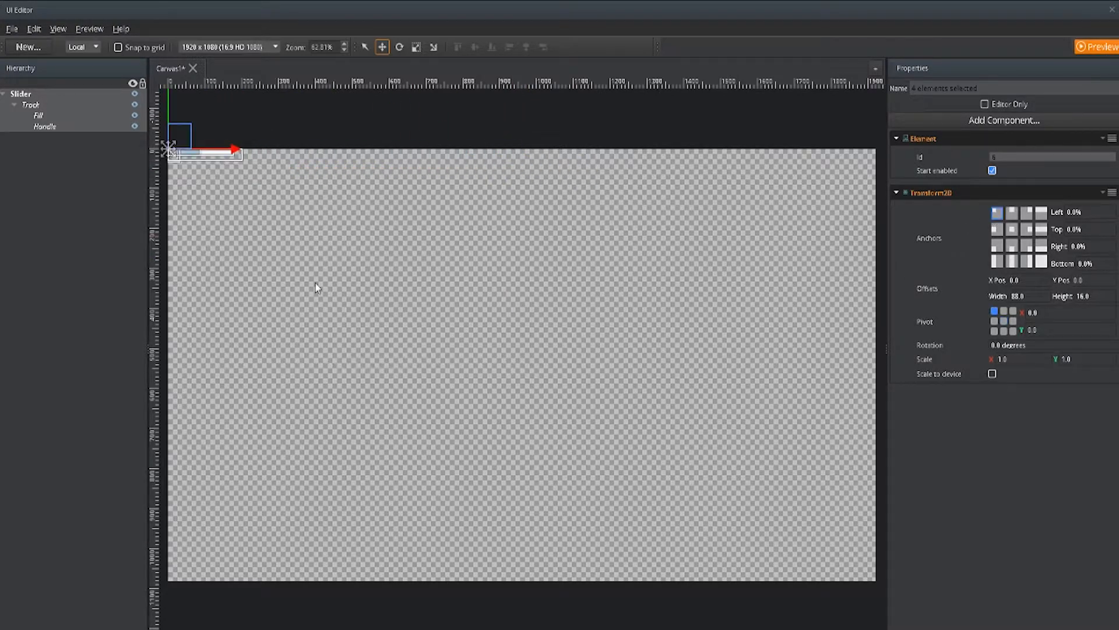
Step: Move the selected slider elements in from the canvas corner to about X 45, Y 30, and delete the Handle element
mouse_move(171, 101)
left_mouse_down()
mouse_move(173, 132)
mouse_move(172, 110)
left_mouse_up()
left_click_drag(231, 157, 247, 156)
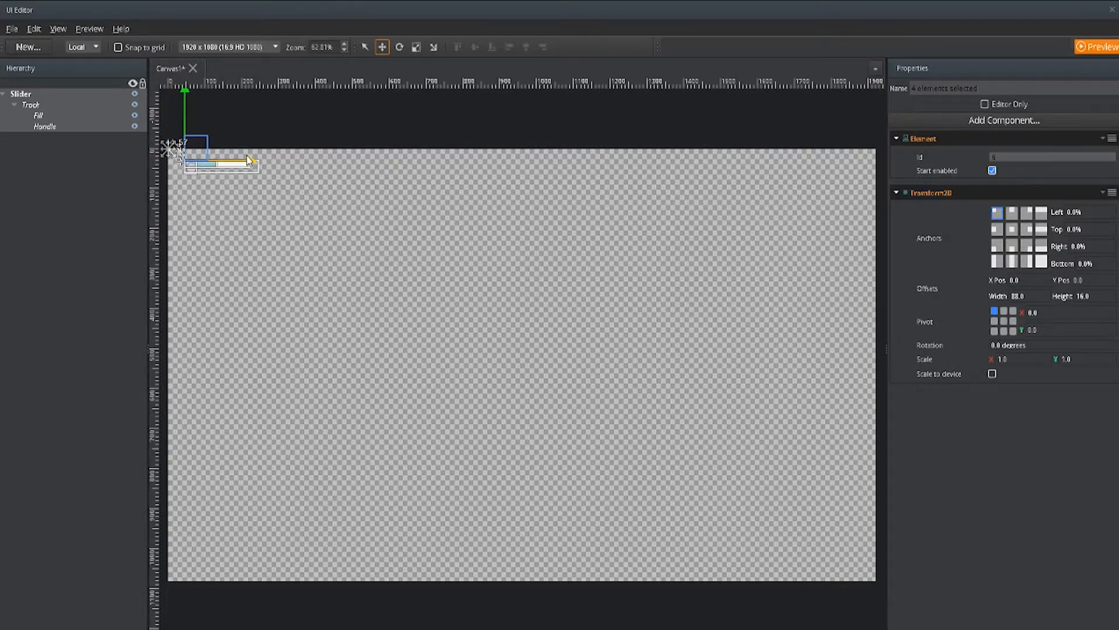
left_click(38, 115)
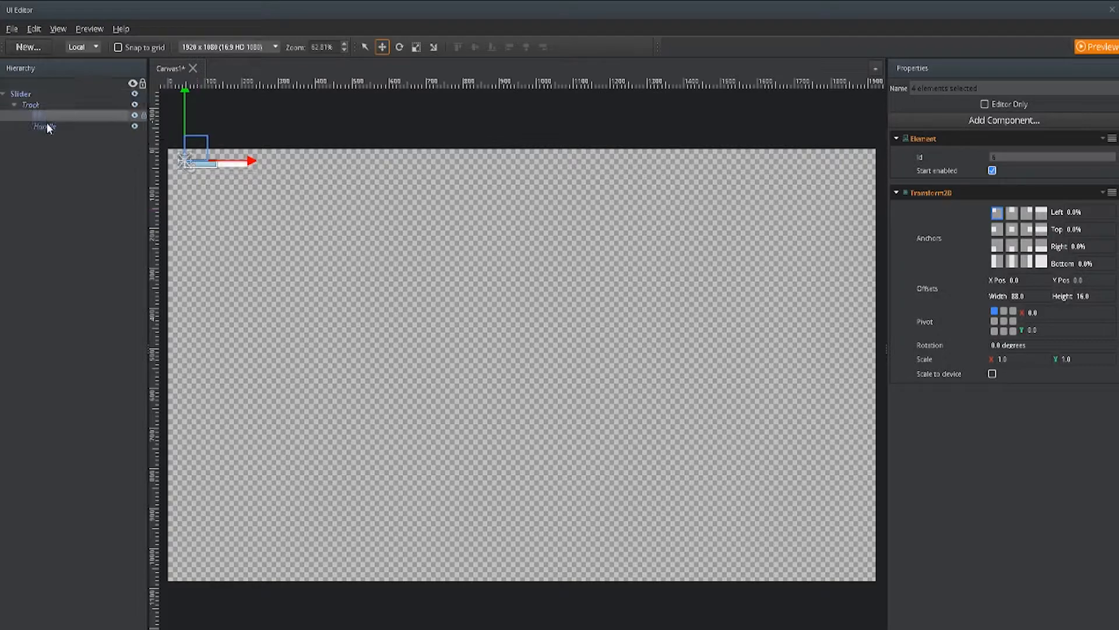
left_click(46, 125)
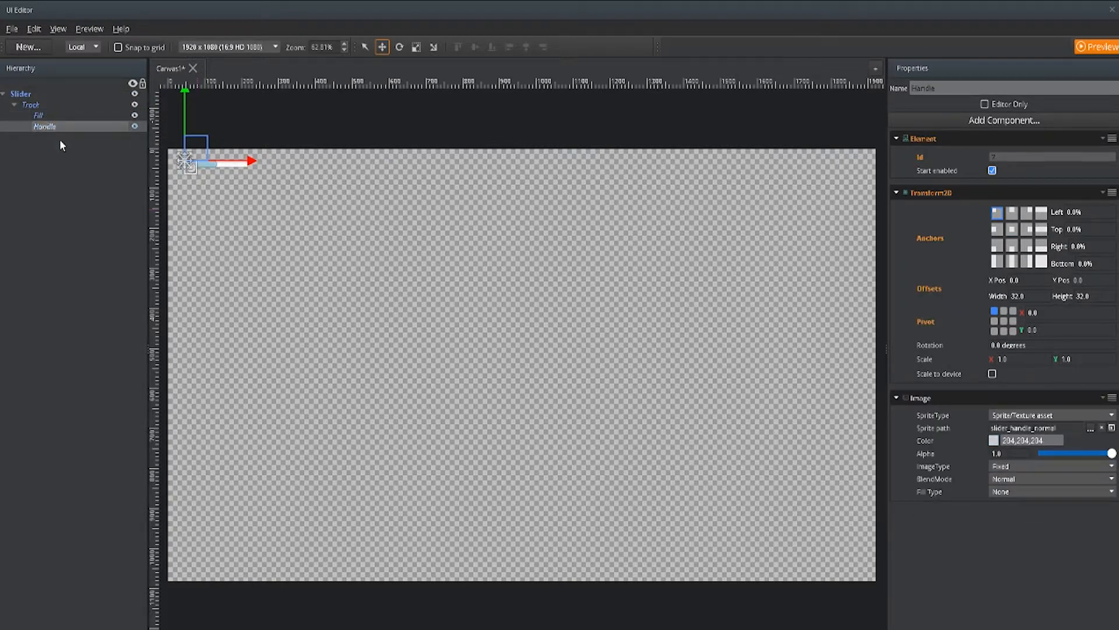
key("Delete")
Step: Scale the Track element to about 413 wide and set its height to 40
left_click(27, 105)
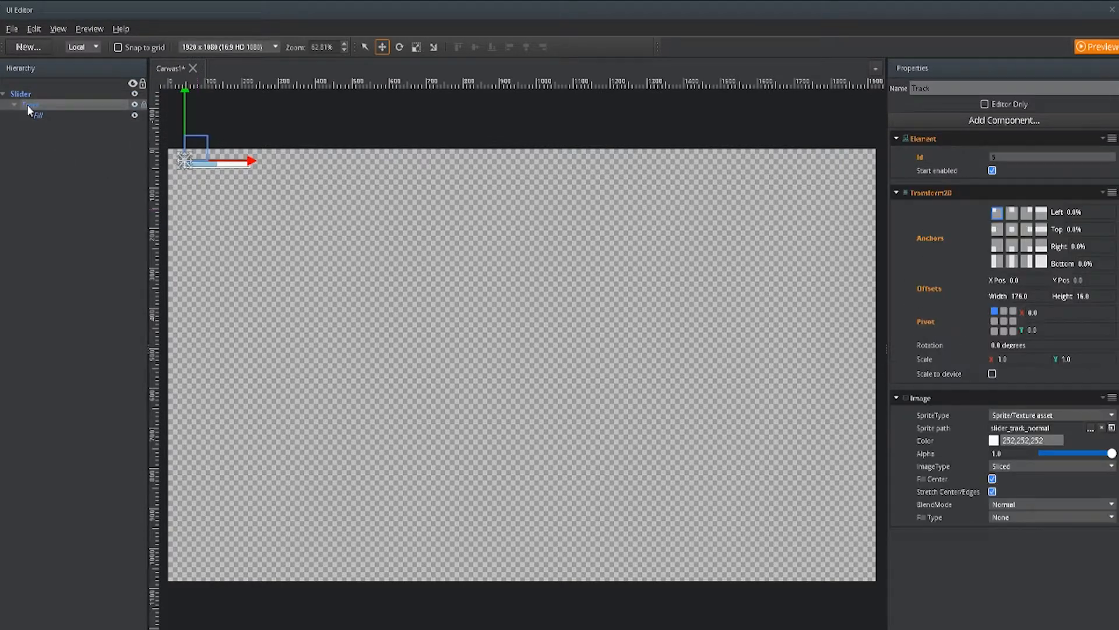
left_click(415, 47)
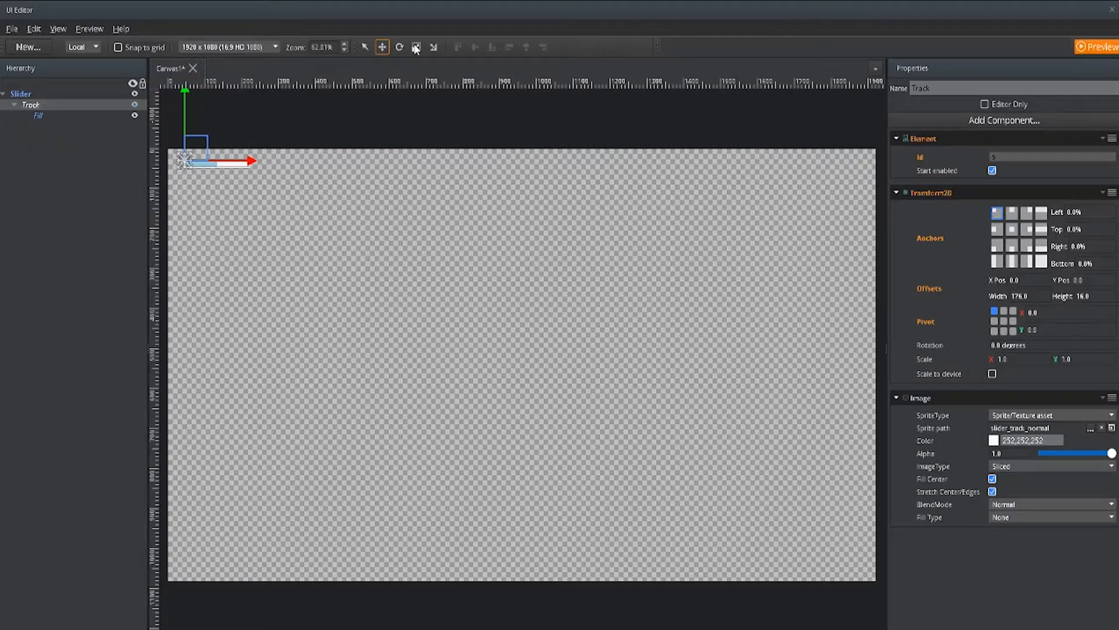
left_click_drag(253, 161, 336, 162)
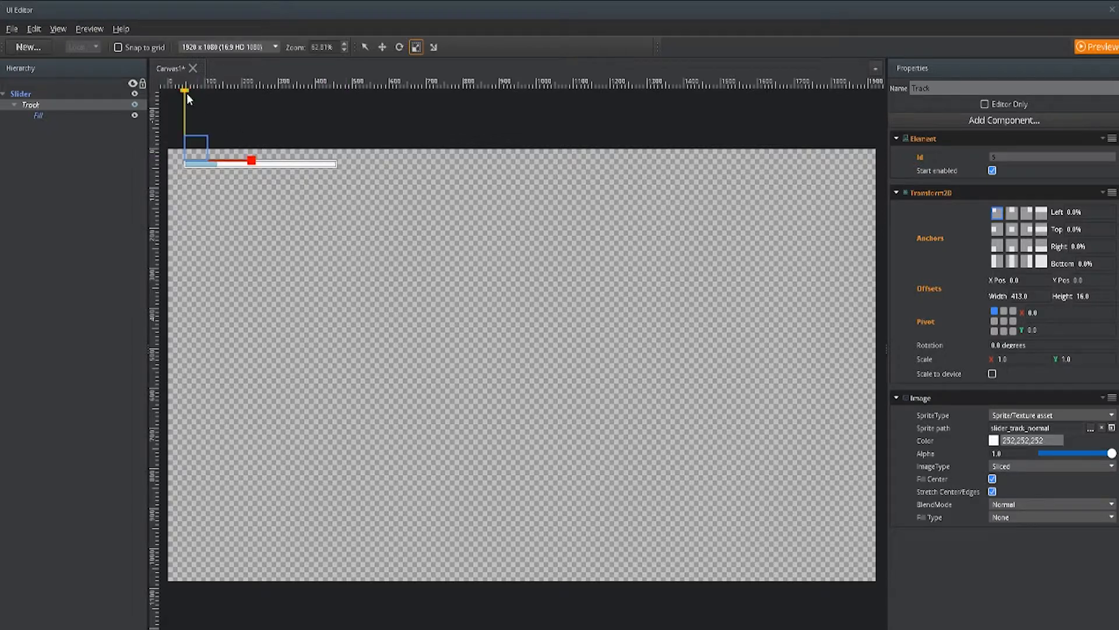
mouse_move(187, 93)
left_mouse_down()
mouse_move(185, 103)
mouse_move(189, 89)
left_mouse_up()
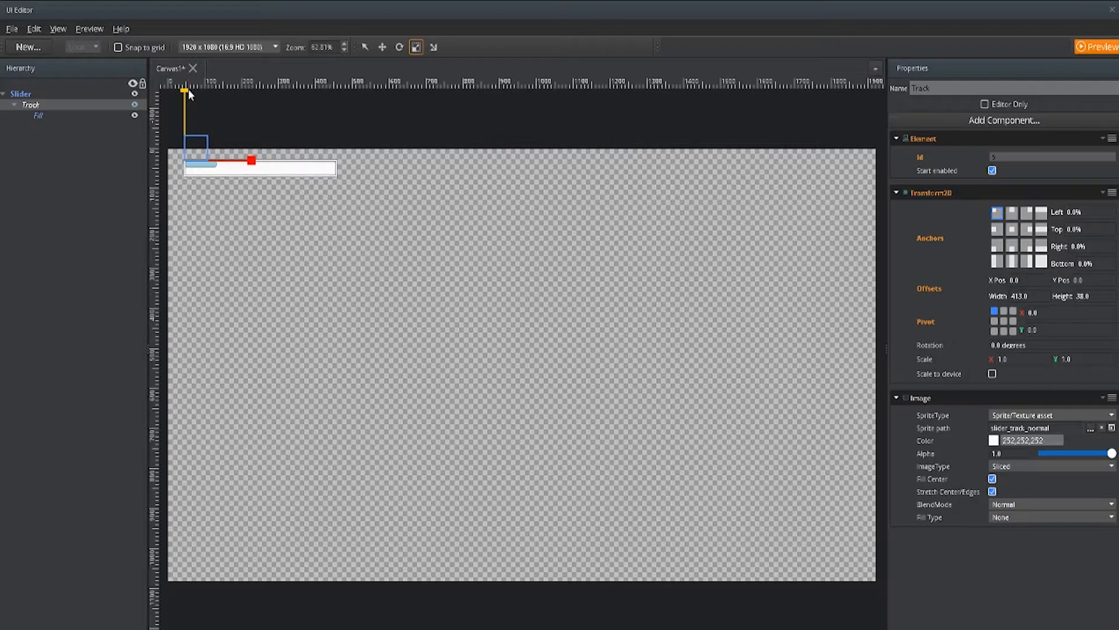
left_click(1083, 296)
type("40")
key("Return")
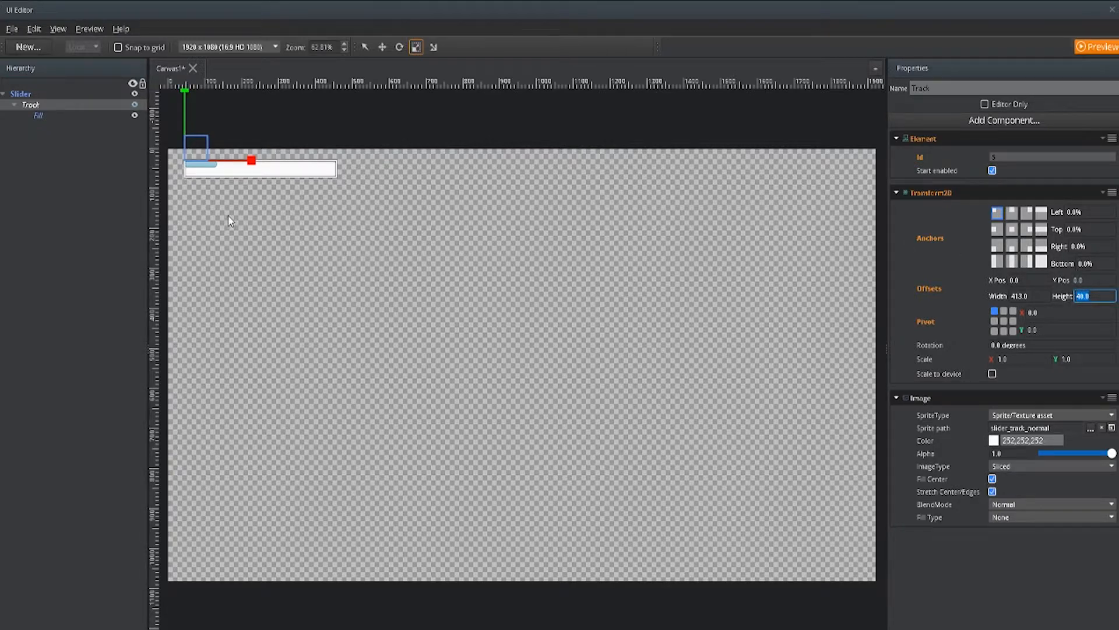
Step: Set the Fill element's height to 40
left_click(38, 115)
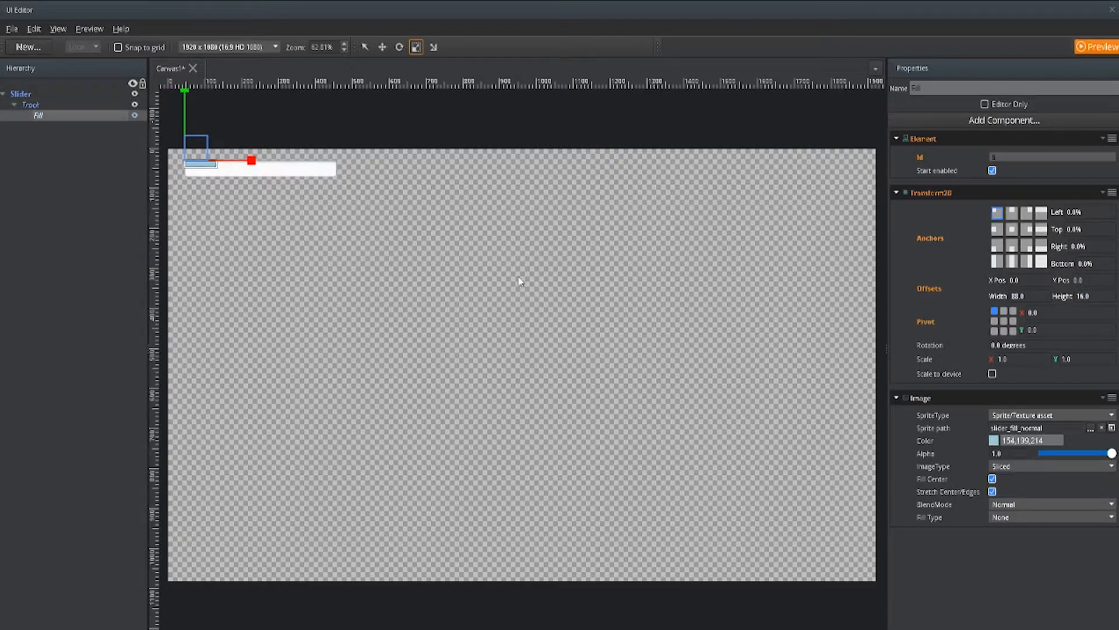
left_click(1107, 296)
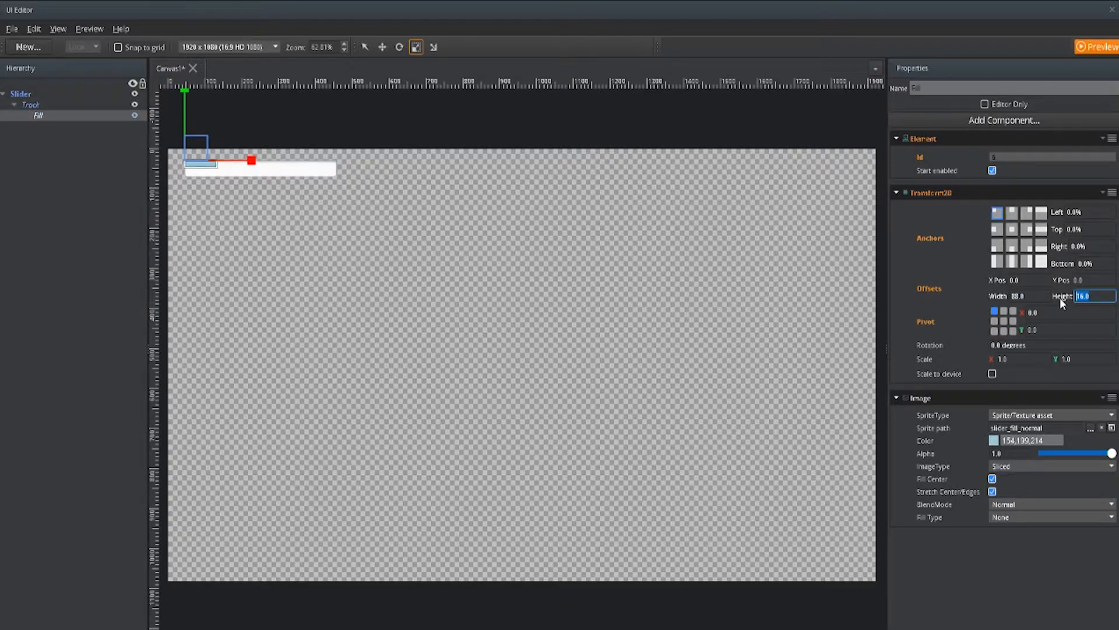
type("40")
key("Return")
Step: Set the Slider component's value to 100 and check the result in a canvas preview
left_click(21, 93)
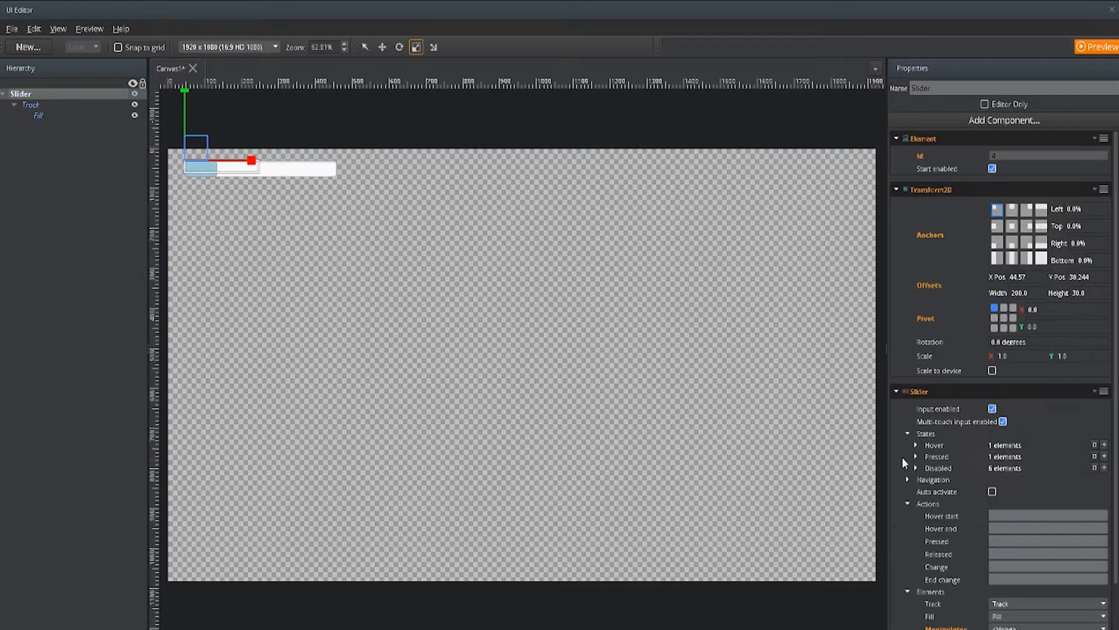
scroll(939, 388, "down", 2)
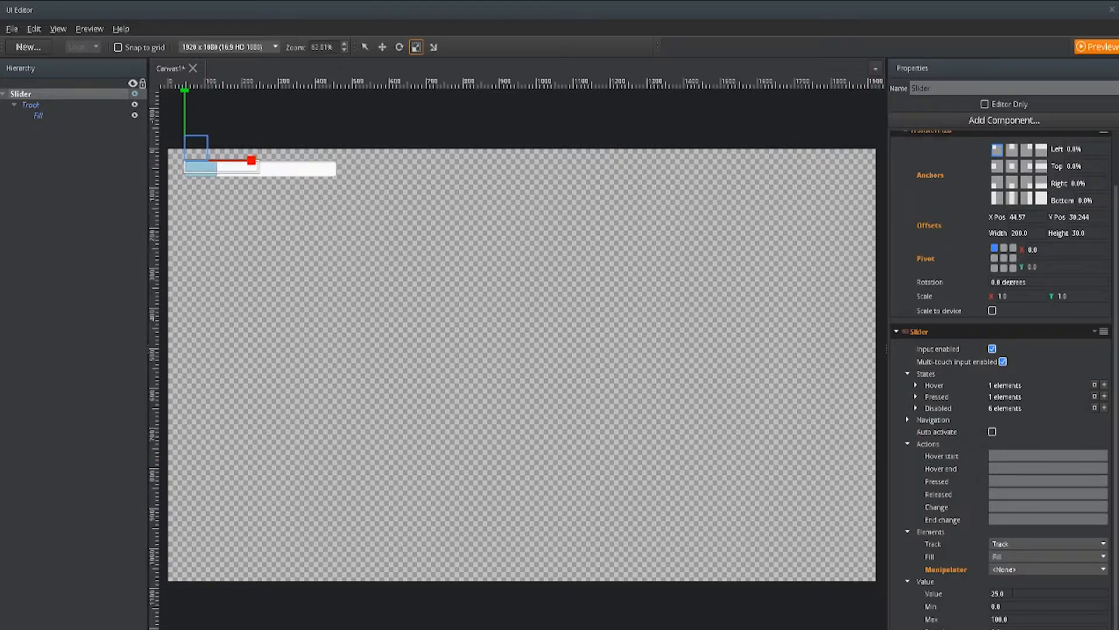
left_click(994, 593)
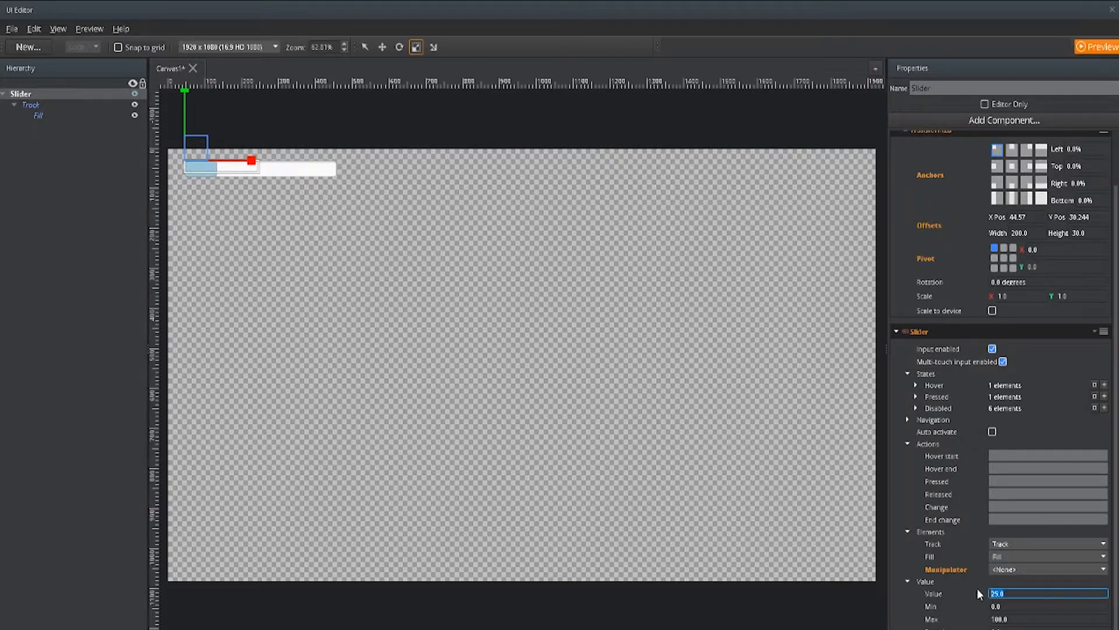
type("5")
left_click(1085, 48)
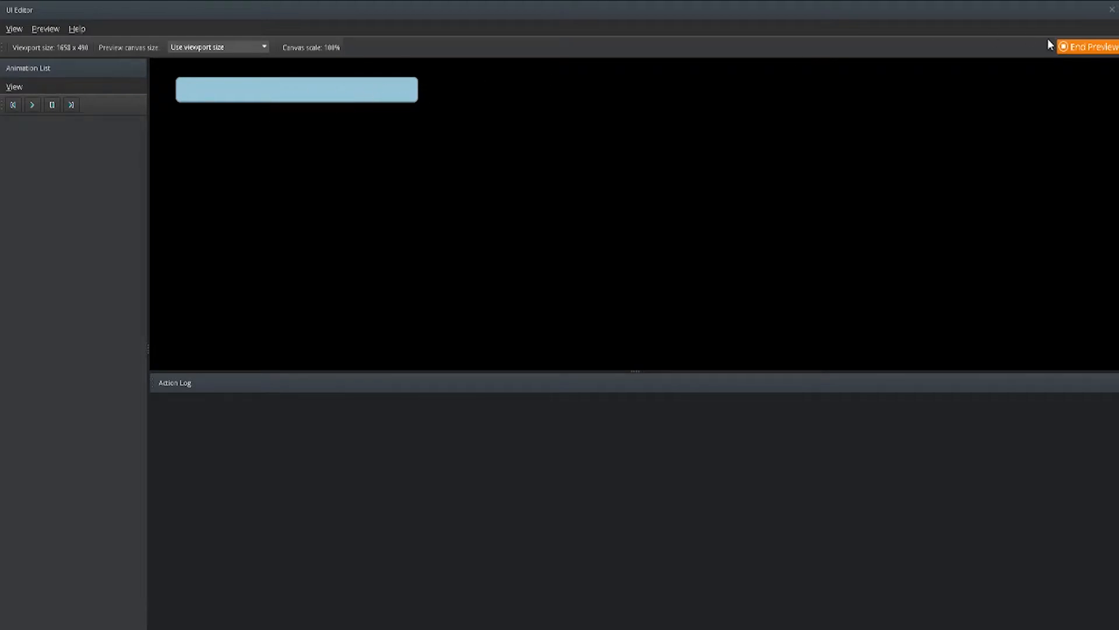
left_click(1078, 48)
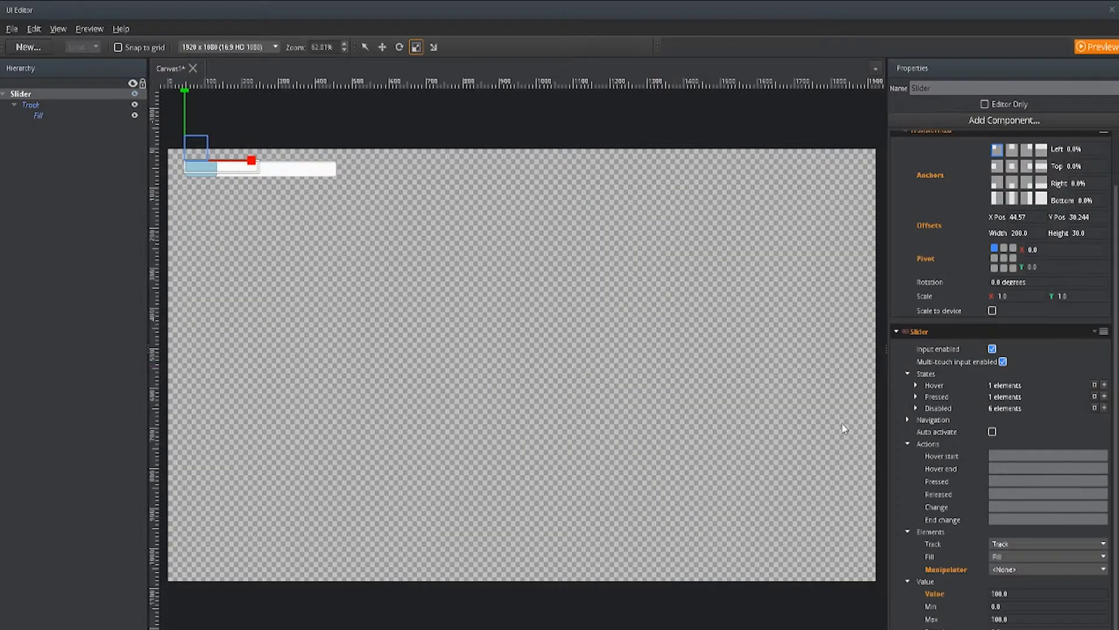
Step: Change the Fill element's image color to green 0,170,0
left_click(40, 115)
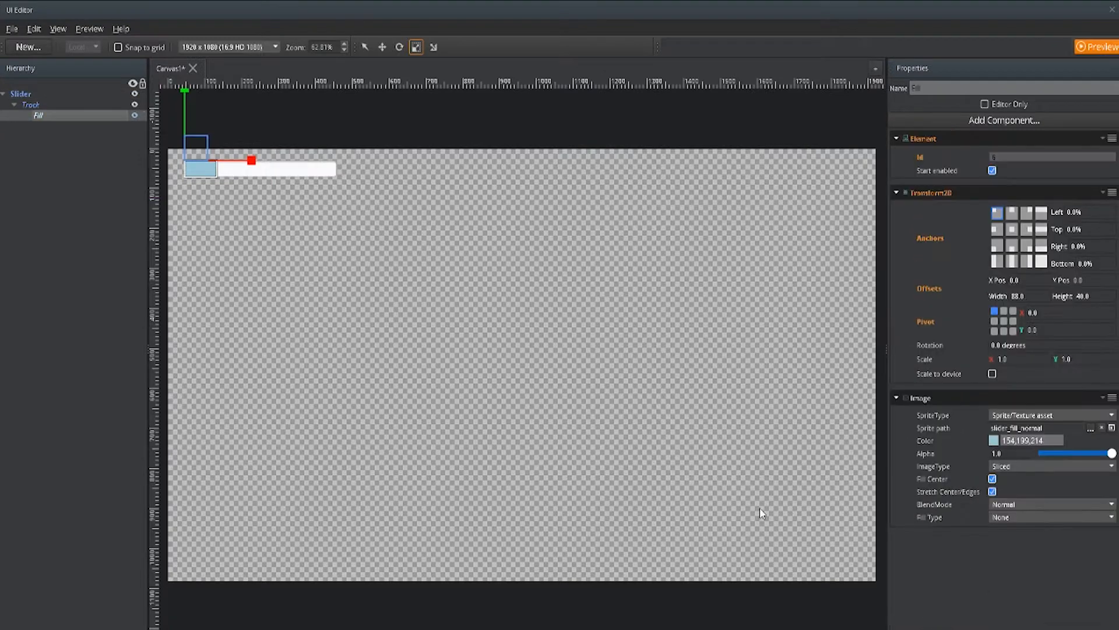
left_click(994, 441)
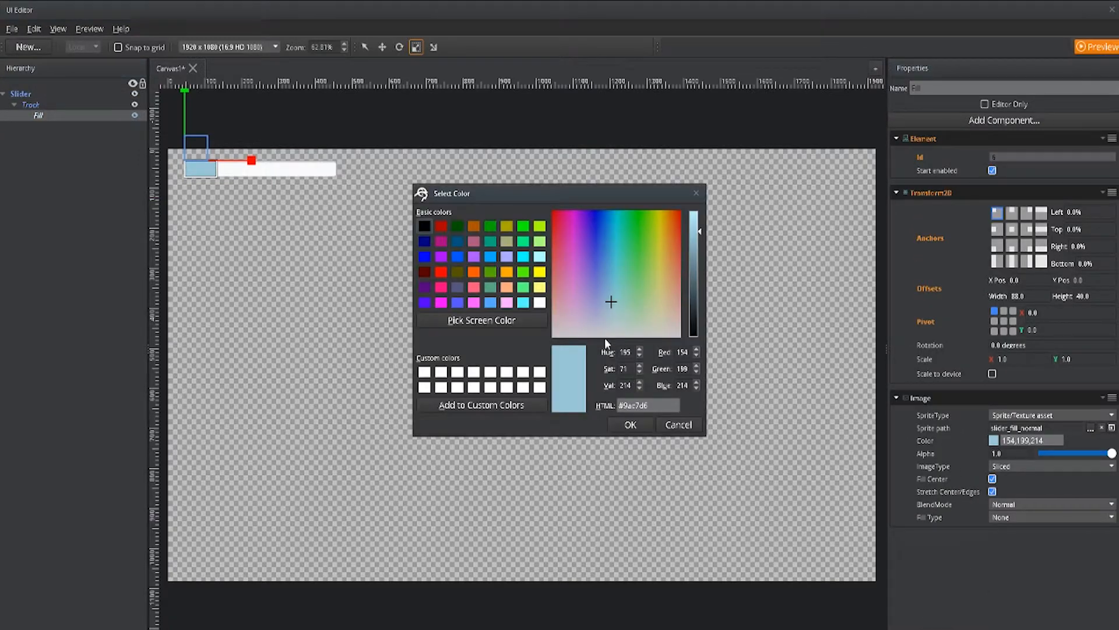
left_click(458, 226)
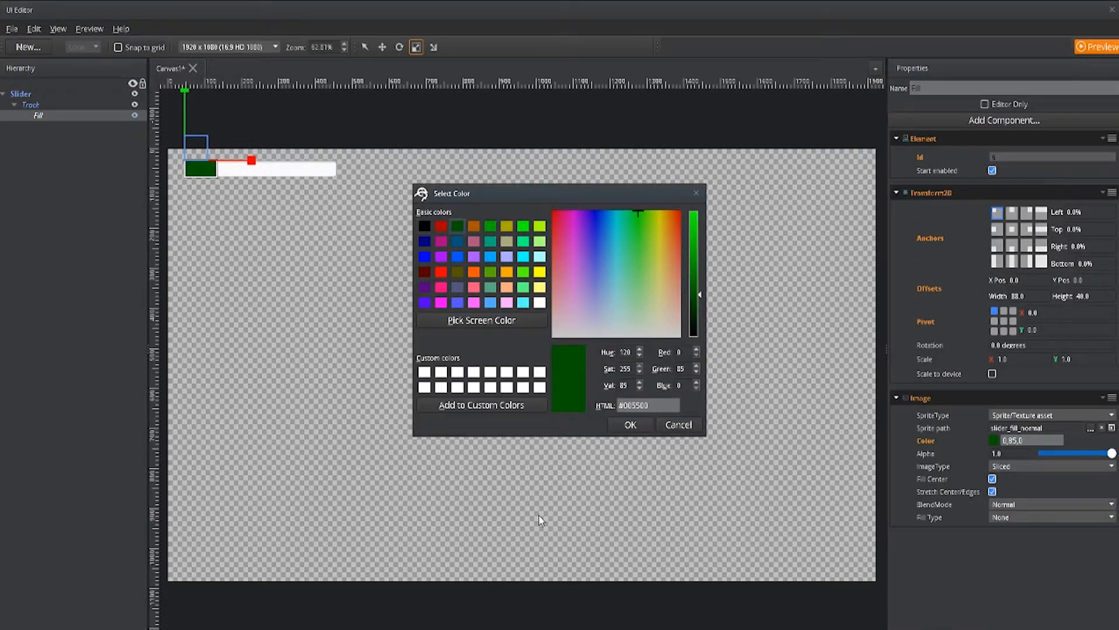
left_click(489, 225)
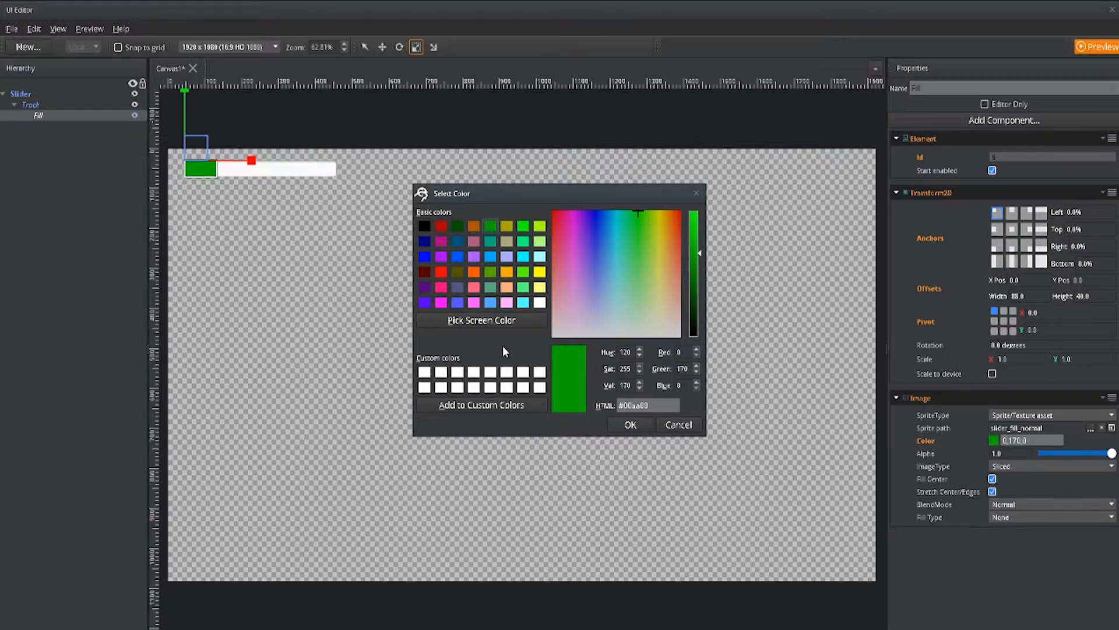
left_click(630, 424)
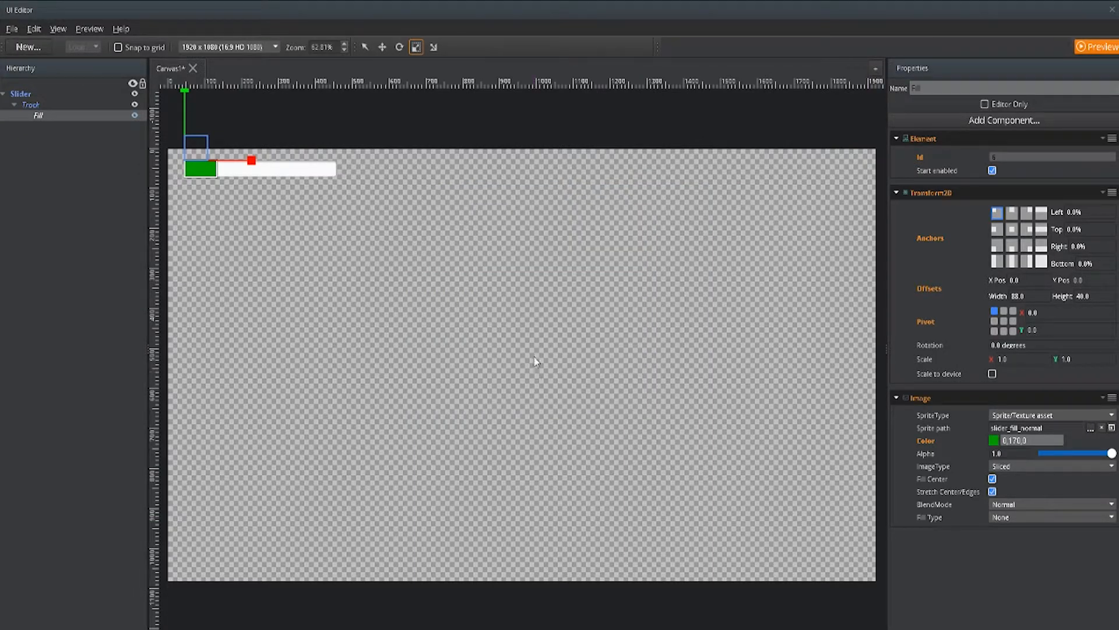
Step: Collapse the Slider's child elements and rename the Slider to HealthBar
left_click(4, 94)
double_click(20, 95)
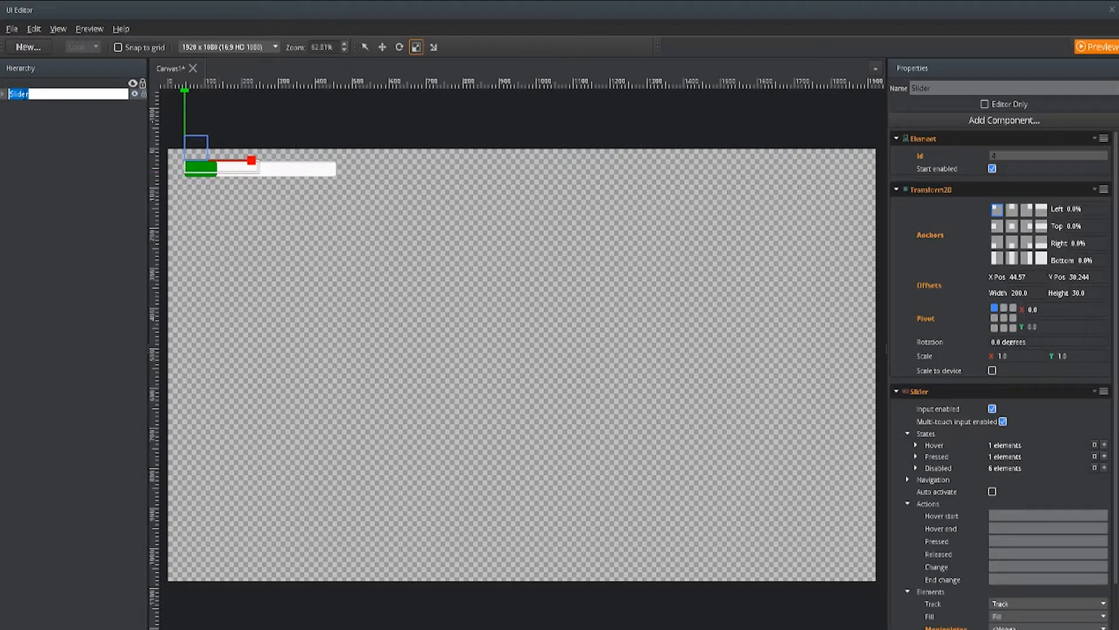
type("HealthBar")
key("Return")
Step: Add an Image element from the slice library and rename it WeaponImage
left_click(23, 46)
mouse_move(64, 67)
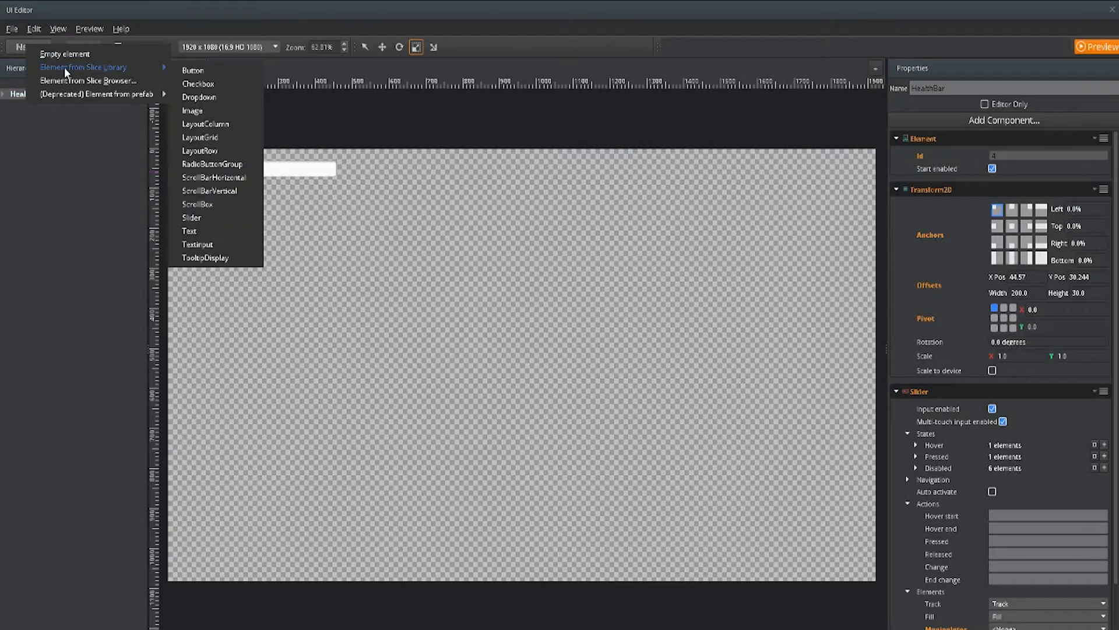
left_click(212, 110)
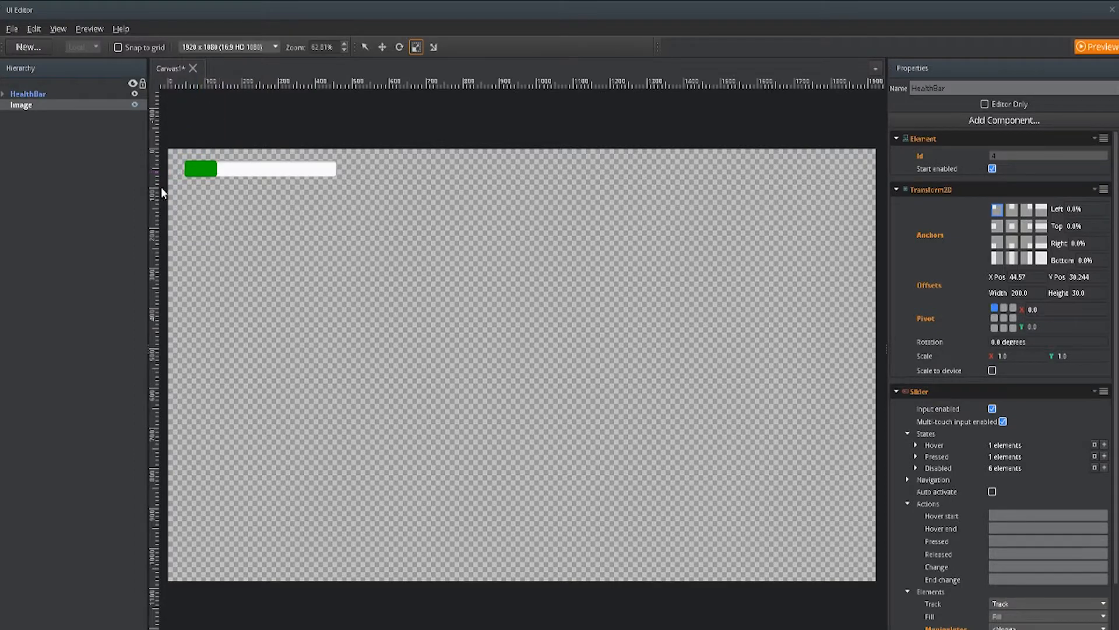
double_click(17, 105)
type("Weap")
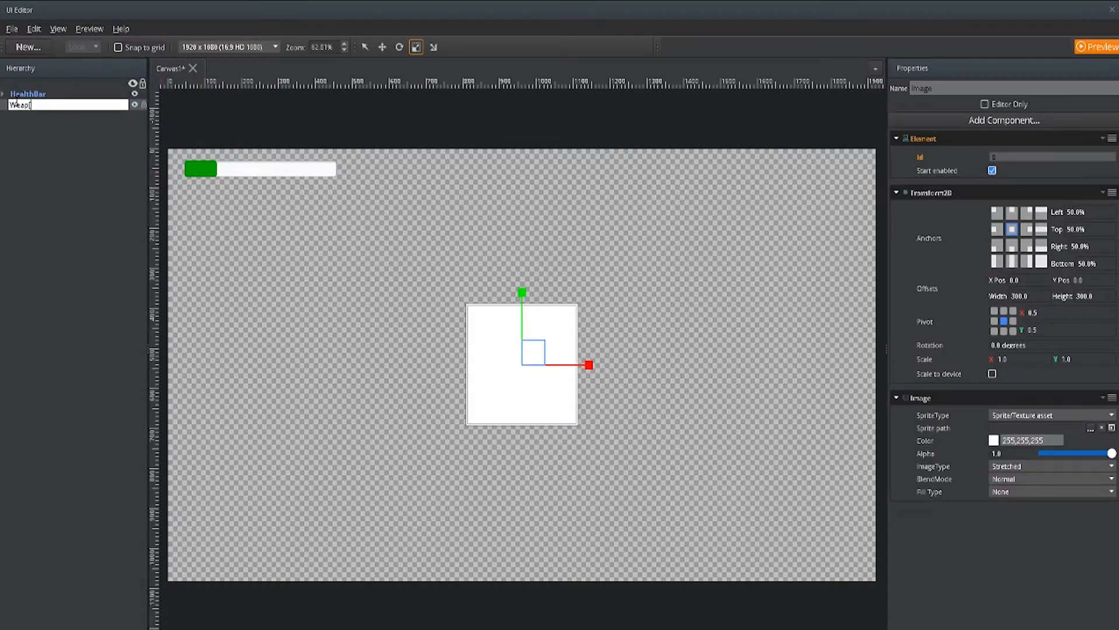
type("[")
key("BackSpace")
type("onImage")
key("Return")
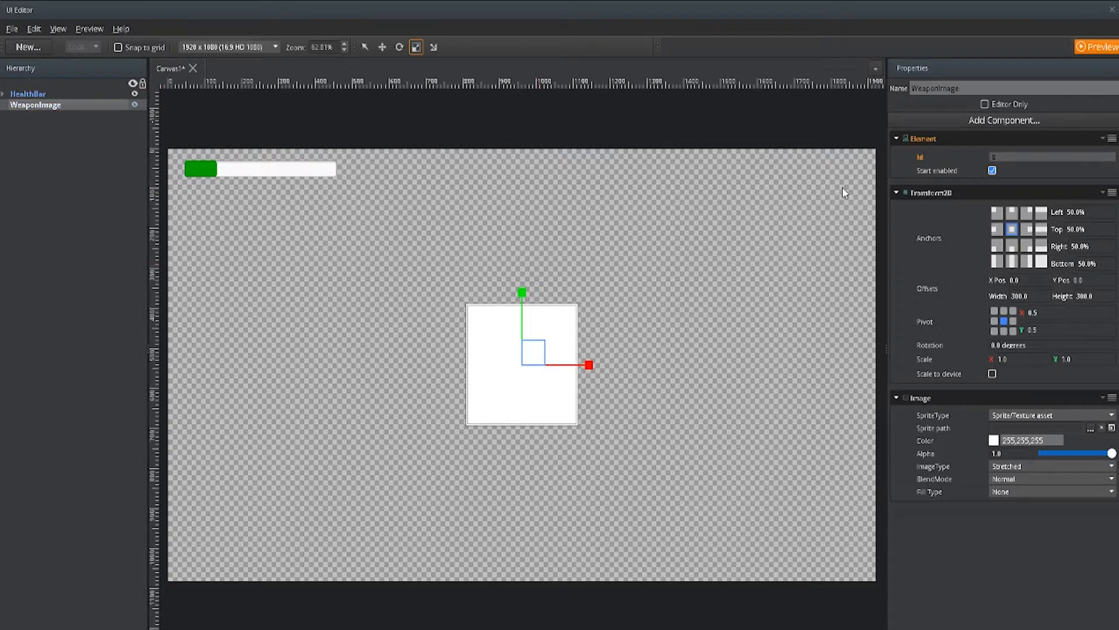
Step: Anchor WeaponImage to the canvas's bottom left and scale it down to about 136 by 133
left_click(997, 245)
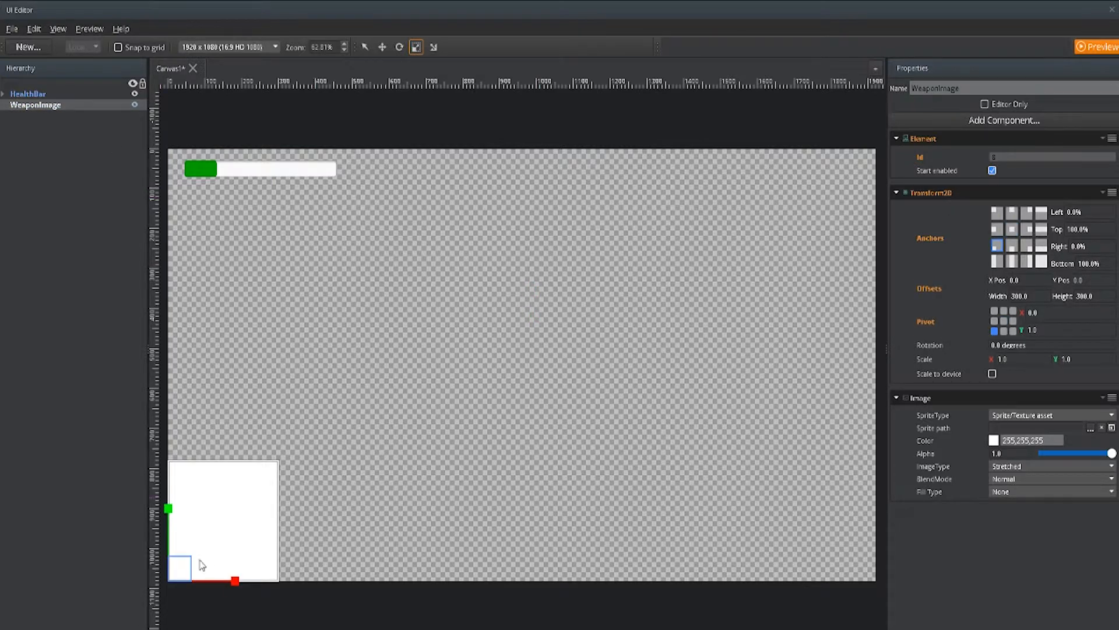
left_click_drag(180, 570, 141, 629)
left_click_drag(234, 581, 212, 580)
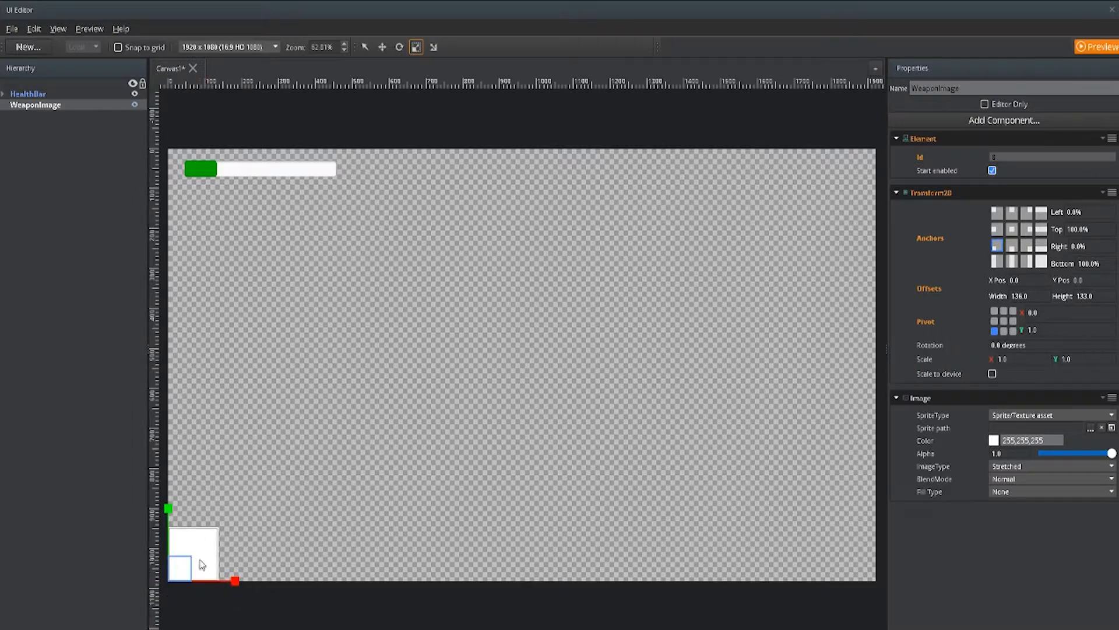
Step: Move WeaponImage slightly up and right, away from the canvas's bottom-left corner
left_click(382, 47)
left_click_drag(169, 518, 169, 512)
left_click_drag(235, 576, 241, 577)
left_click(225, 600)
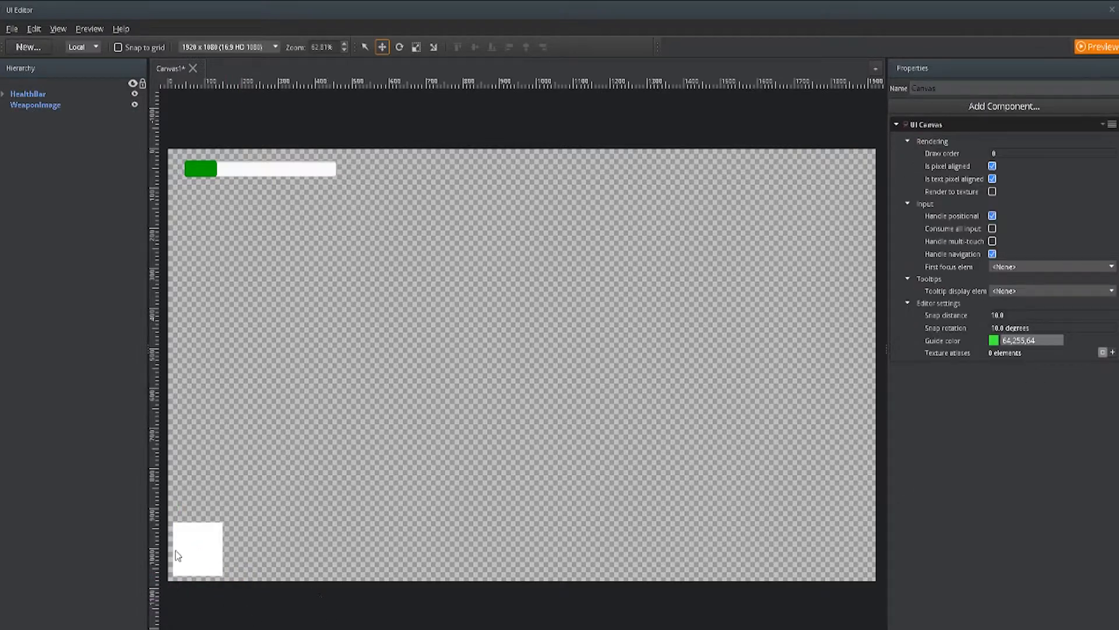
left_click(48, 105)
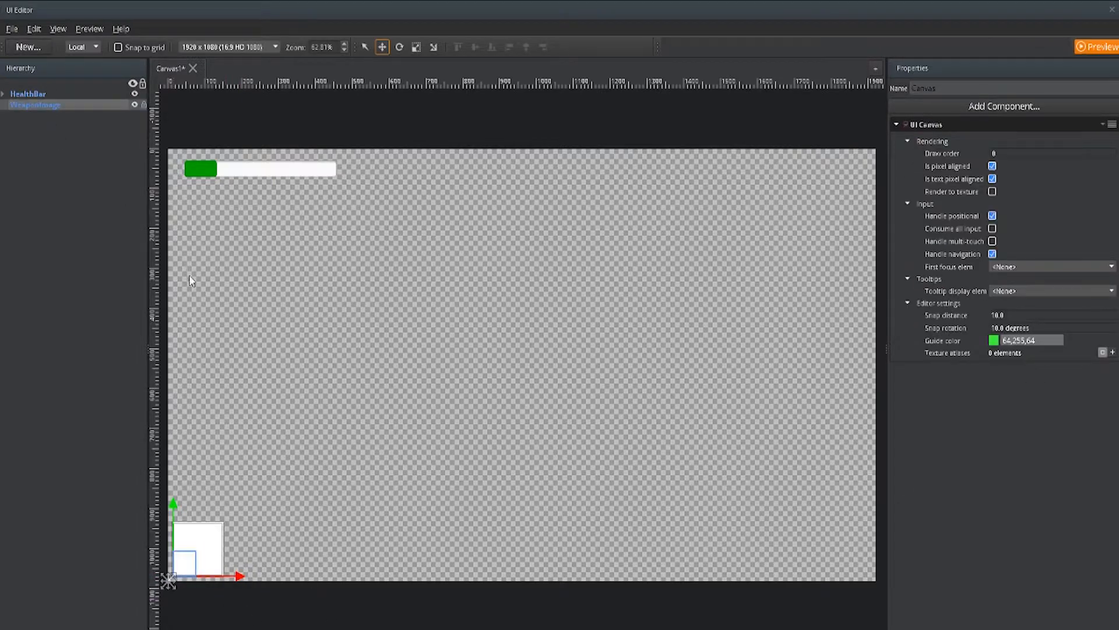
Step: Add a Text element from the slice library and set its color to near-white 249,253,255
left_click(191, 281)
left_click(44, 47)
mouse_move(148, 70)
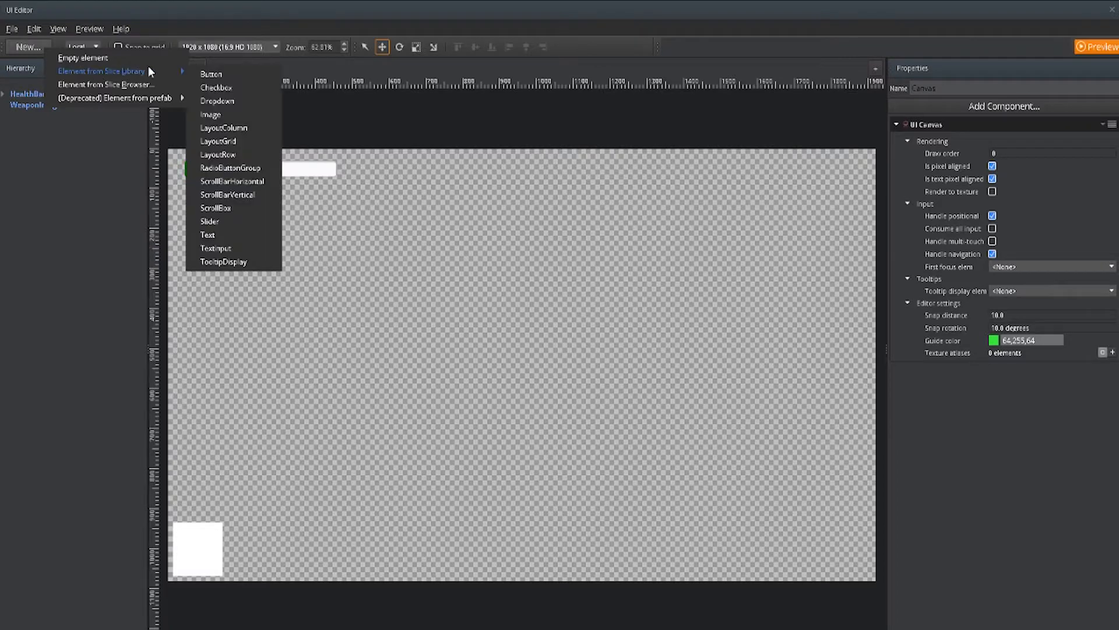
left_click(213, 235)
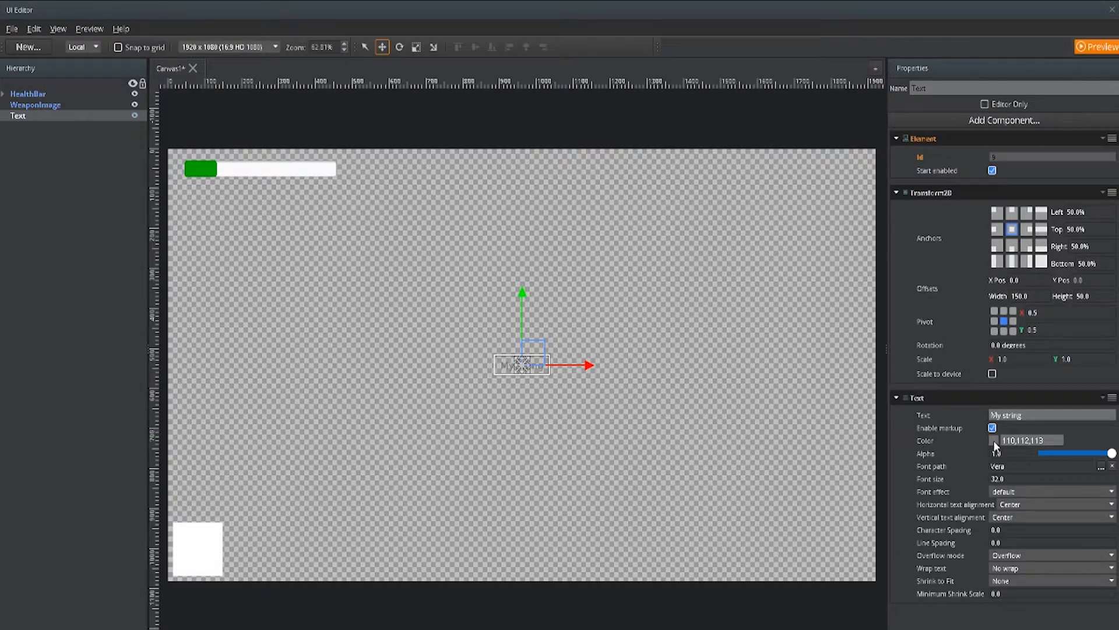
left_click(994, 441)
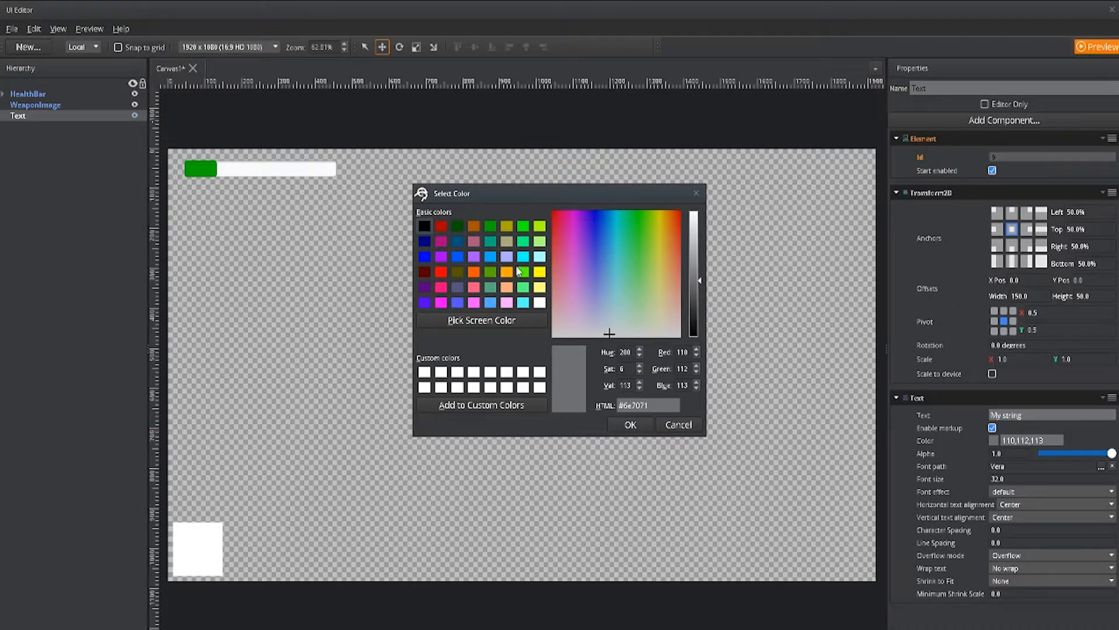
left_click_drag(695, 281, 700, 175)
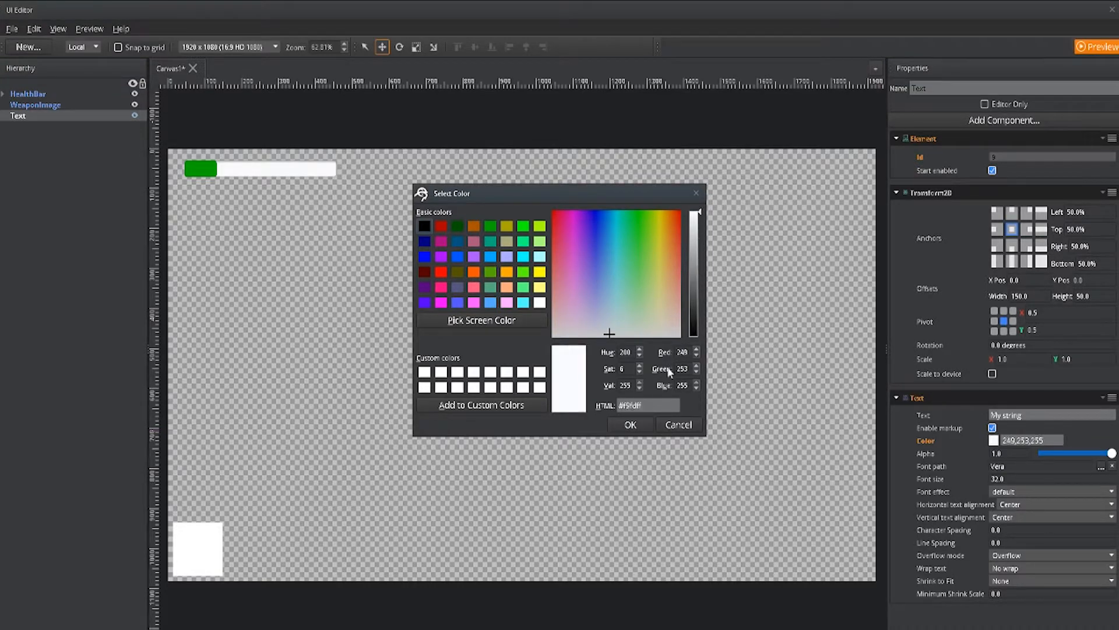
left_click(633, 426)
Step: Move the Text element just right of WeaponImage, to about X -731, Y 439
left_click_drag(523, 292, 522, 432)
left_click_drag(576, 497, 314, 496)
left_click_drag(261, 431, 257, 469)
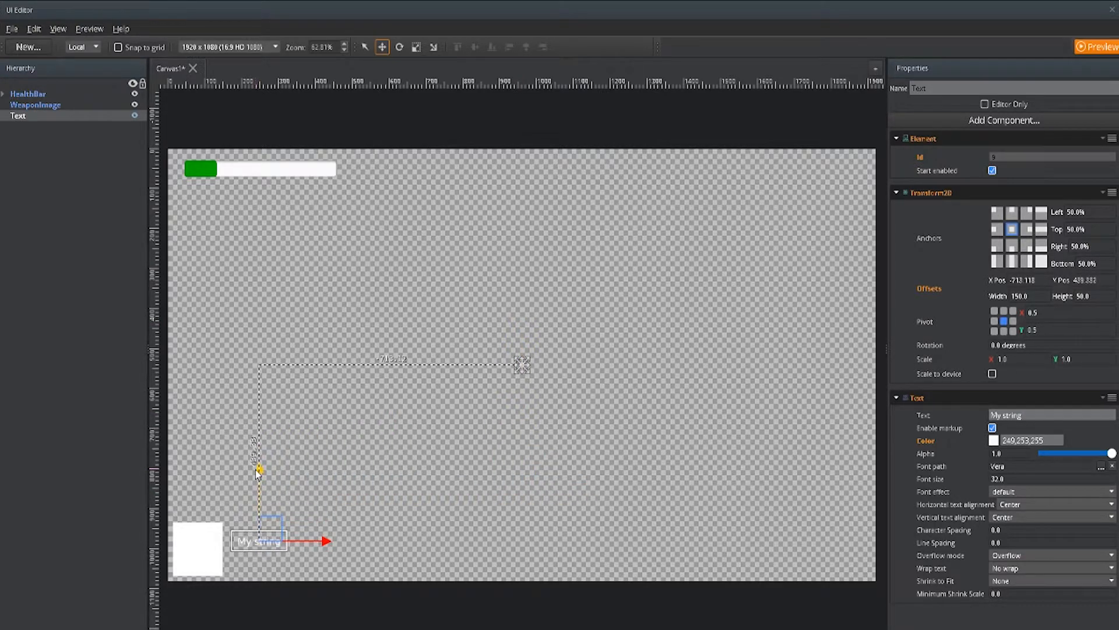
left_click_drag(323, 541, 321, 541)
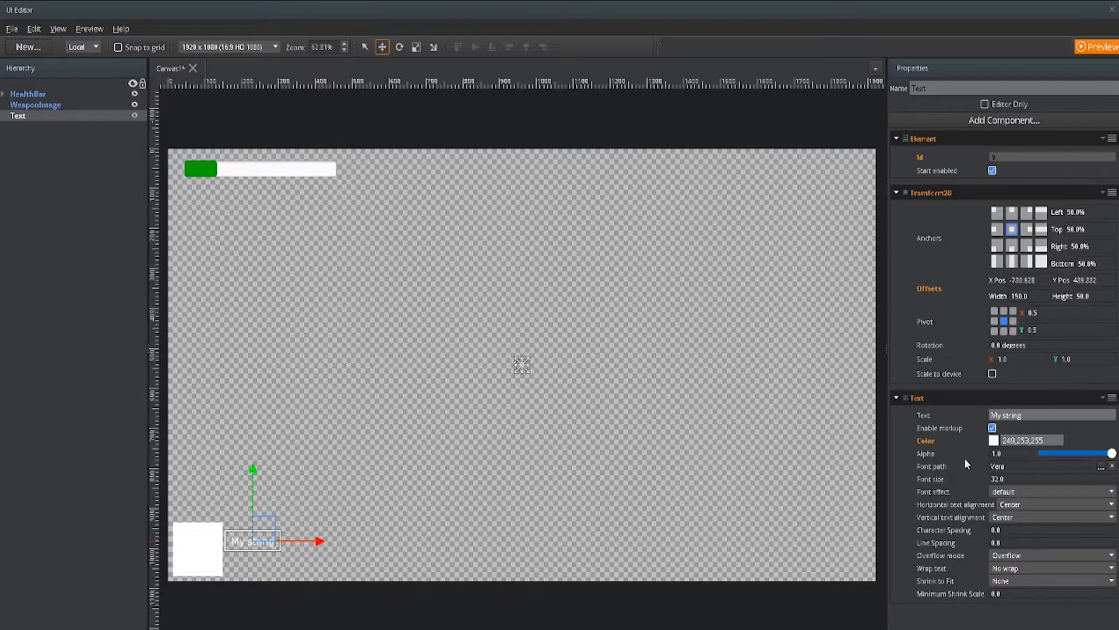
Step: Set the text element's string to "My Weapon" and rename the element WeaponTitle
left_click_drag(1024, 415, 961, 420)
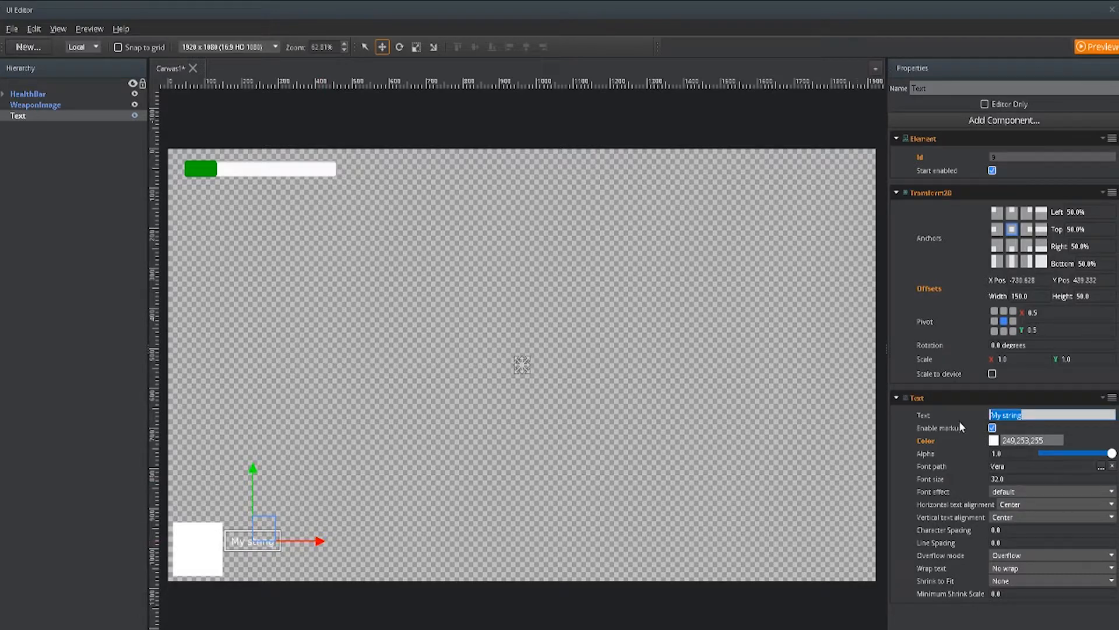
type("My Weapon")
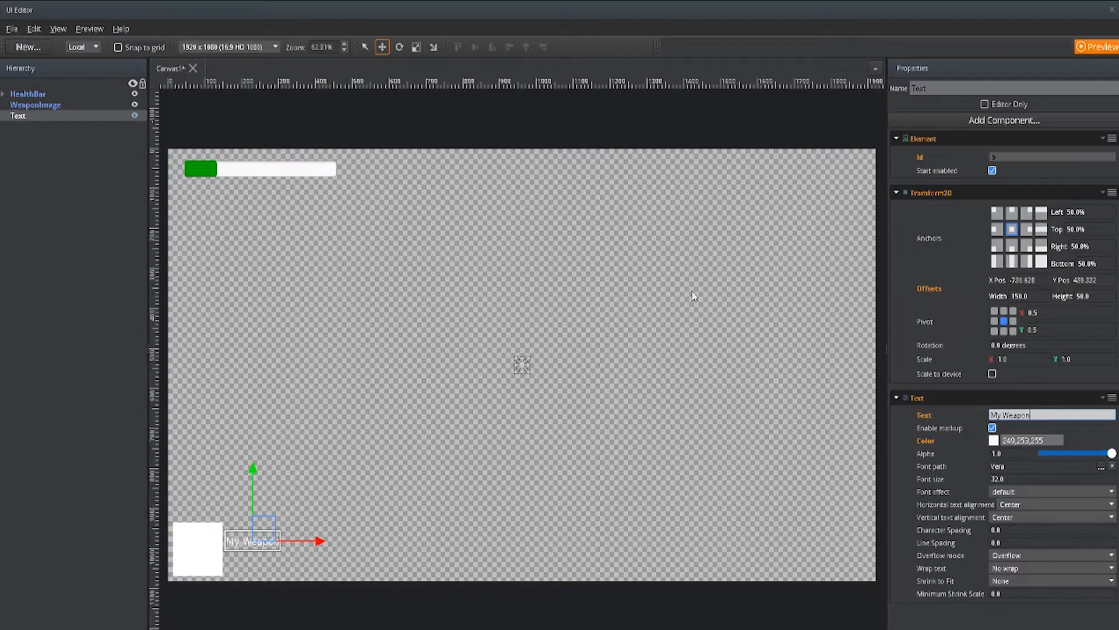
double_click(22, 117)
type("We")
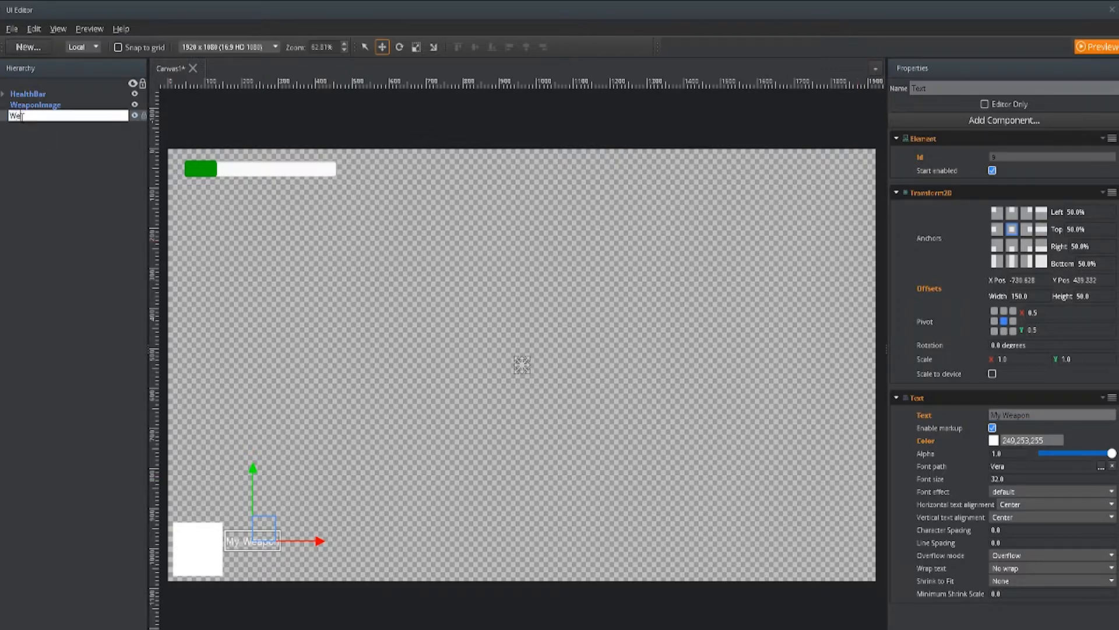
type("aponTitle")
key("Return")
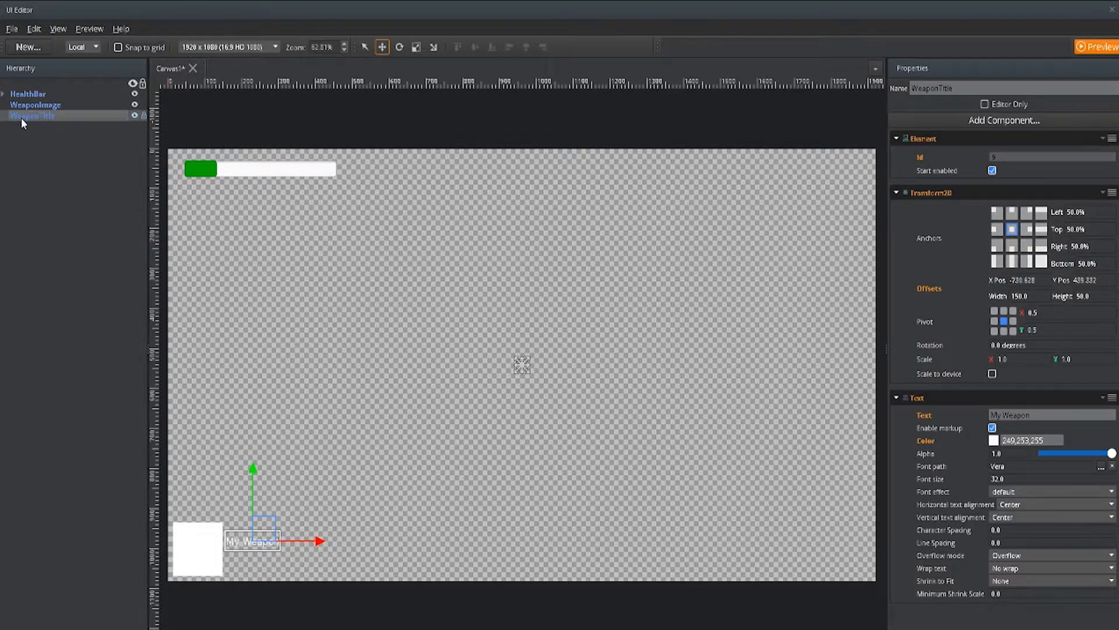
Step: Duplicate the WeaponTitle element and rename the copy AmmoText
right_click(21, 118)
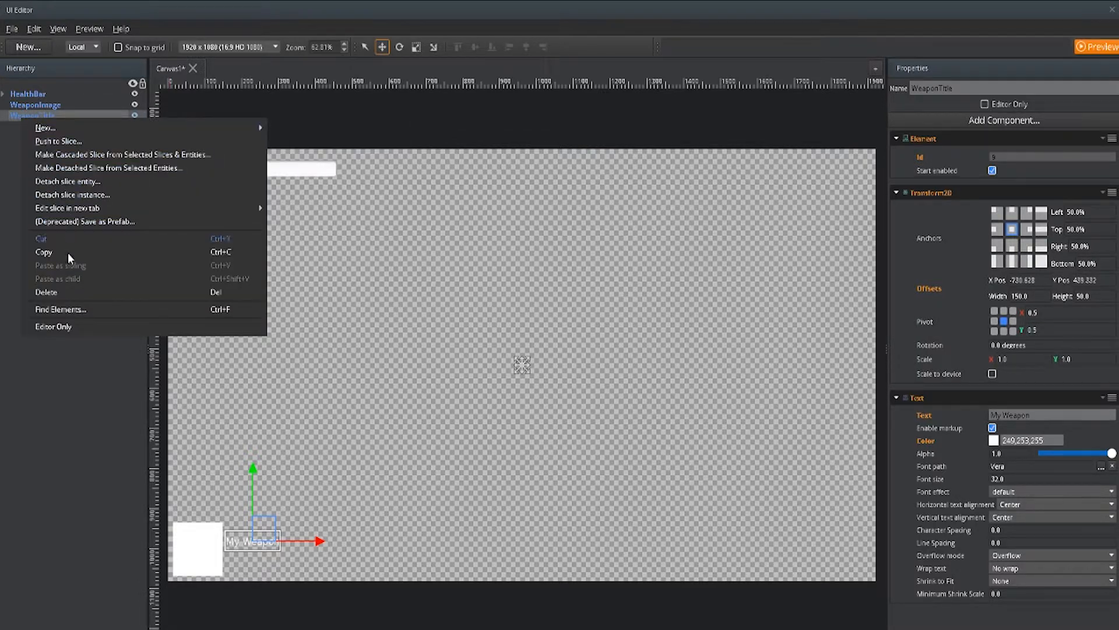
left_click(52, 255)
right_click(19, 128)
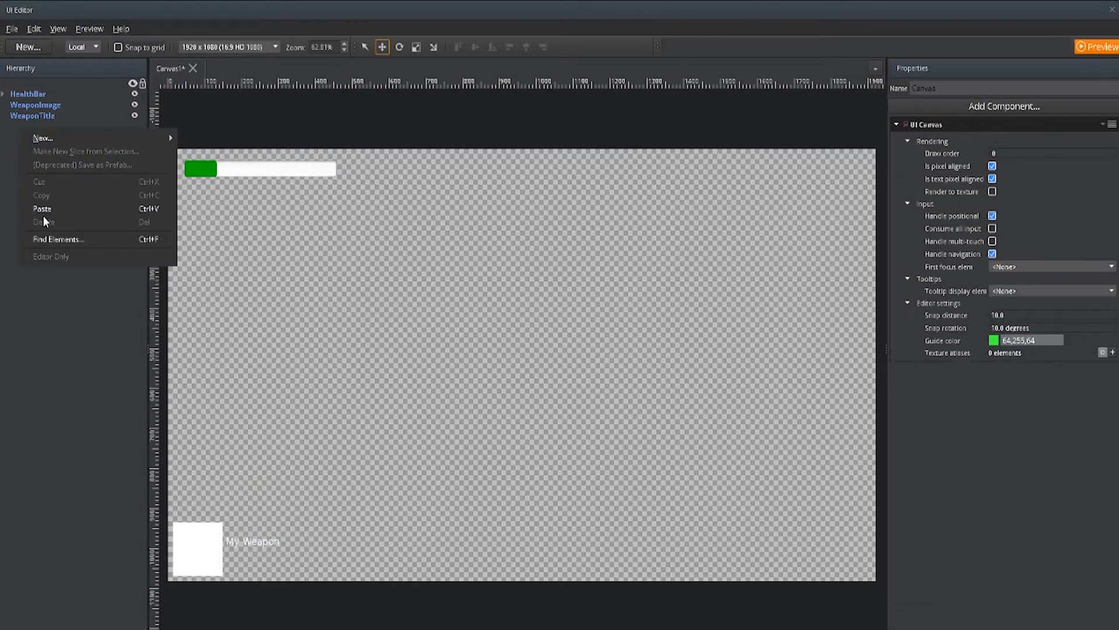
left_click(44, 211)
left_click(33, 127)
left_click(33, 127)
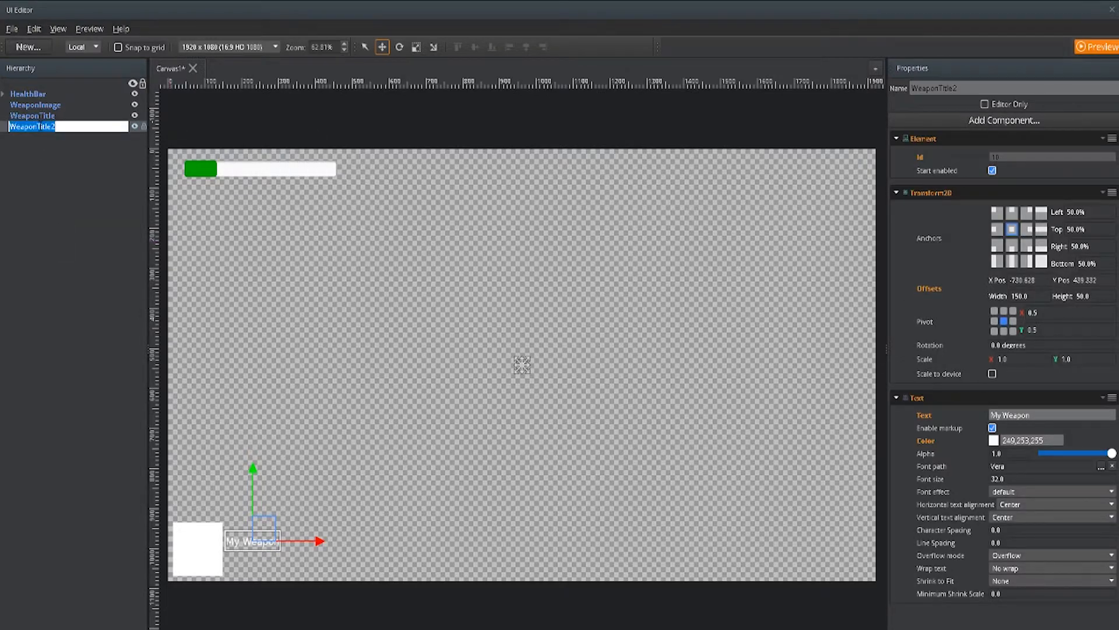
type("AmmoText")
key("Return")
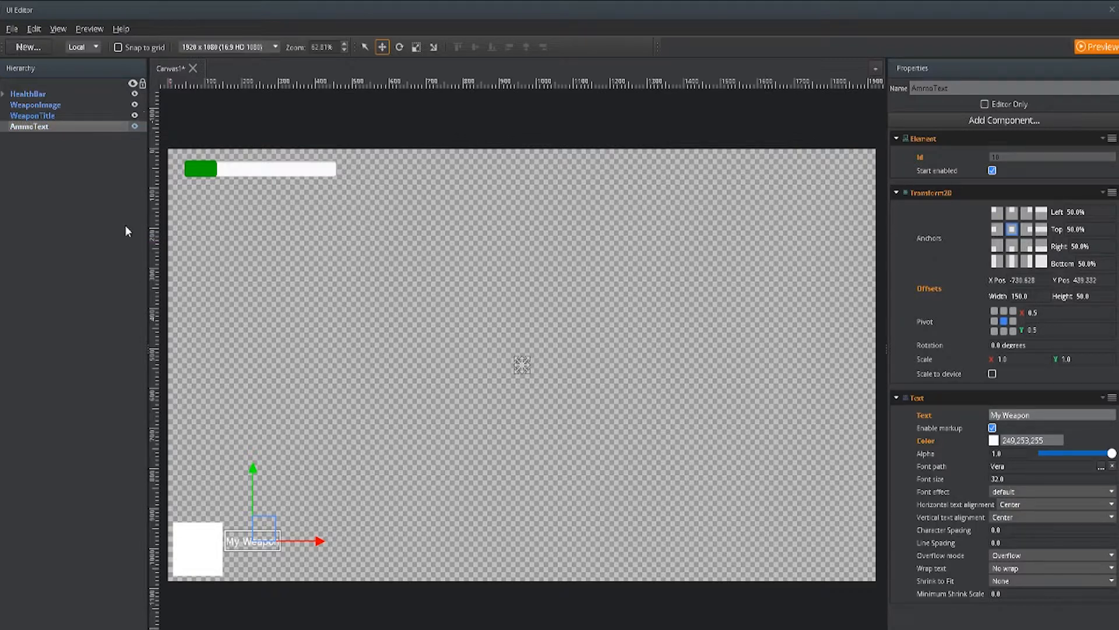
Step: Move AmmoText directly below WeaponTitle, to about Y 492, and set its string to "Ammo:"
left_click_drag(252, 469, 250, 491)
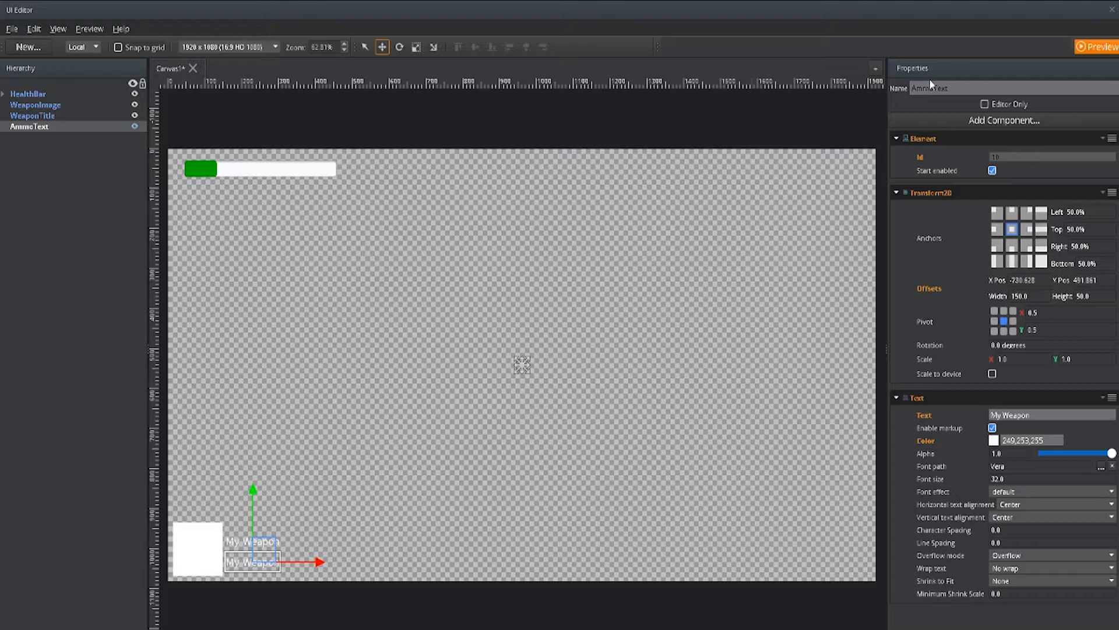
left_click(1036, 412)
key("BackSpace")
type("Ammo")
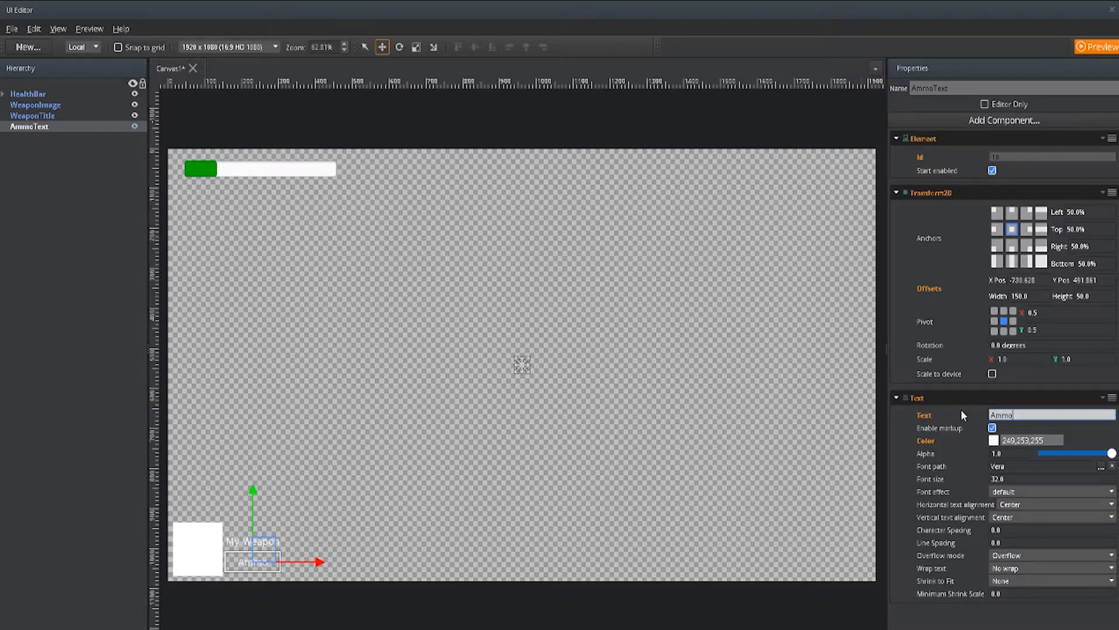
type(":")
left_click(516, 402)
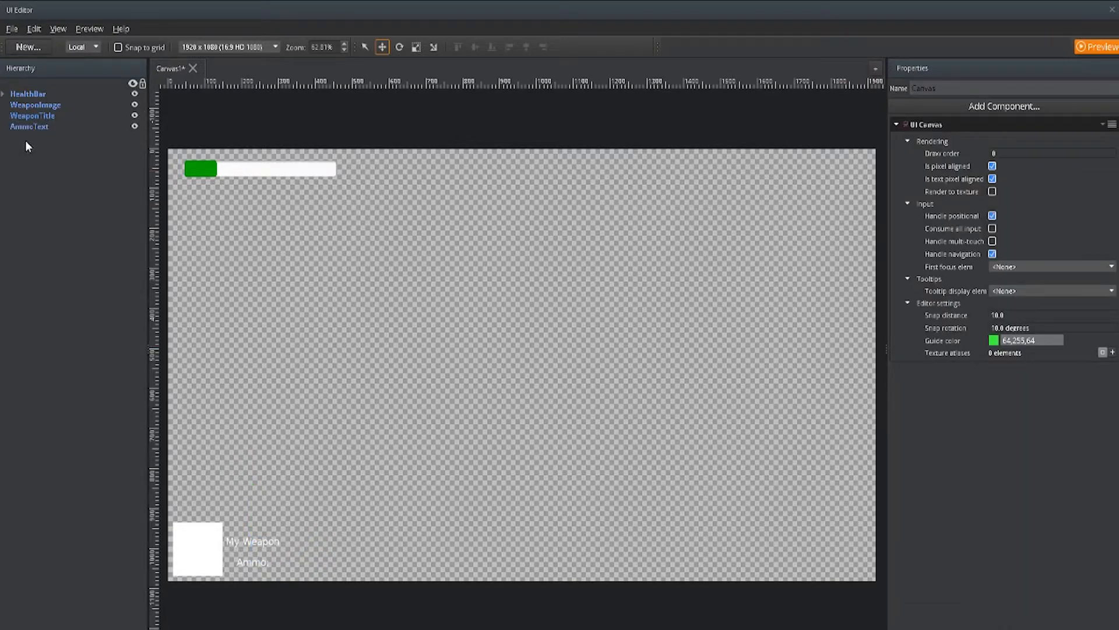
Step: Add an Image element from the slice library and rename it divider
left_click(21, 50)
mouse_move(104, 71)
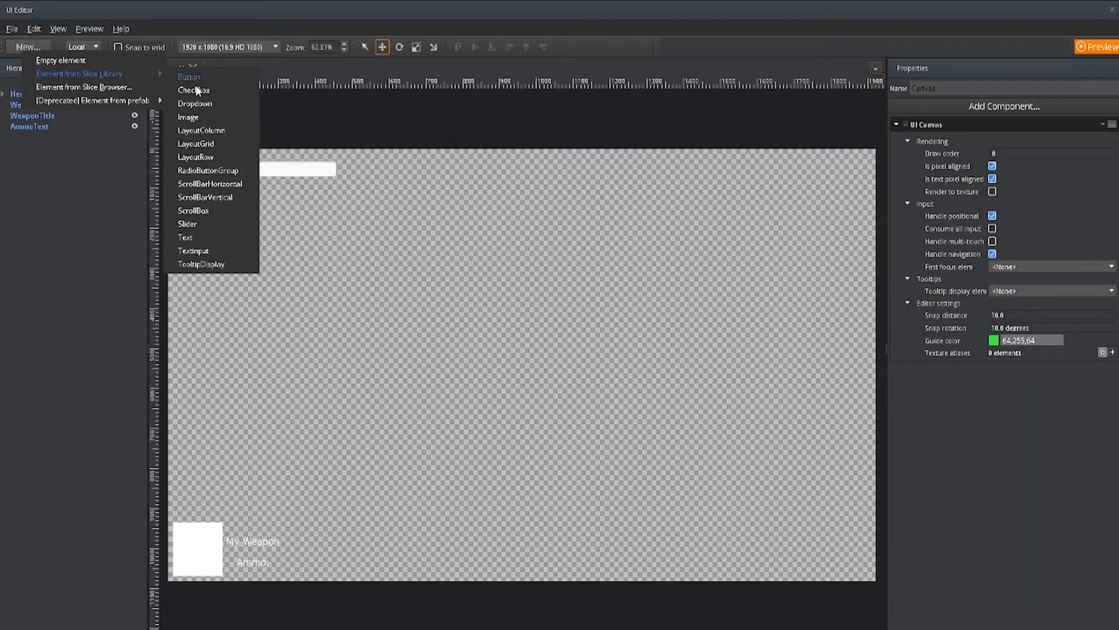
left_click(199, 117)
double_click(26, 138)
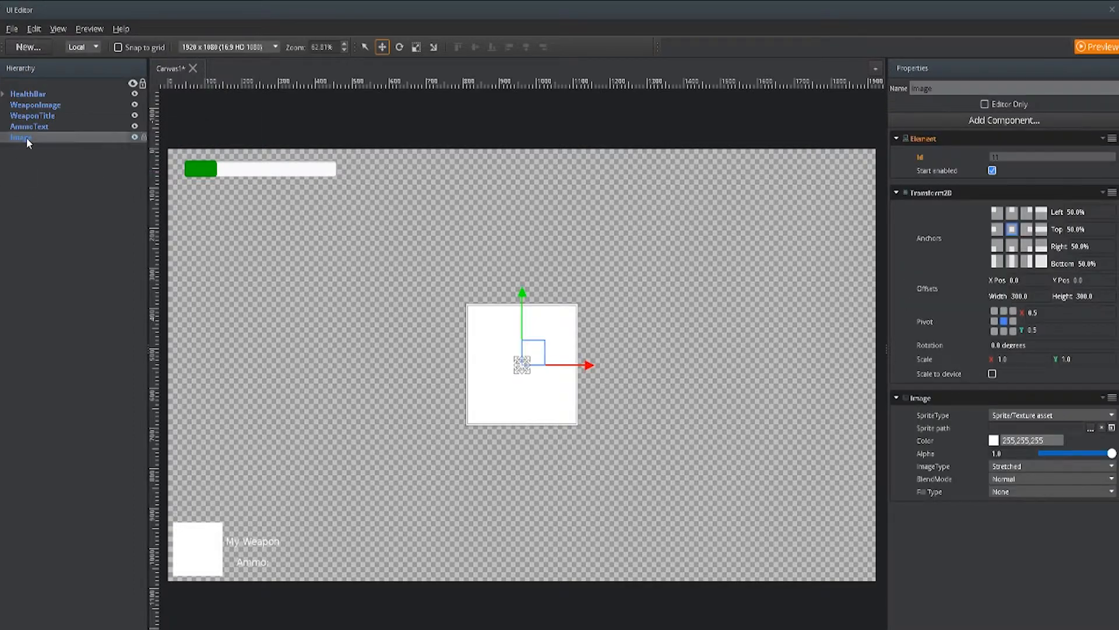
type("Border")
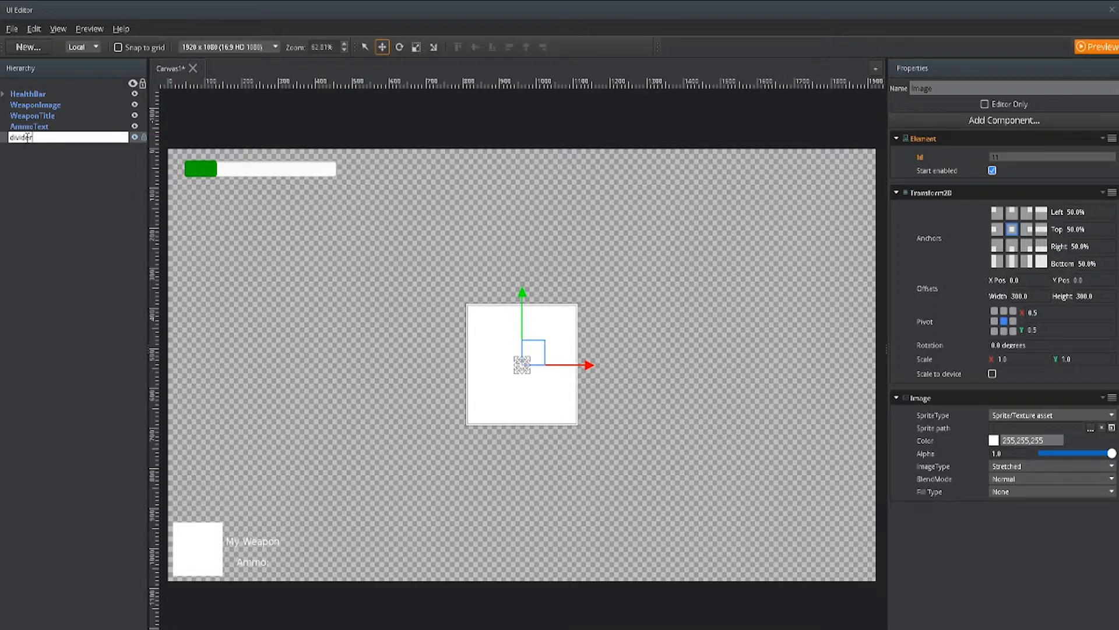
key("Return")
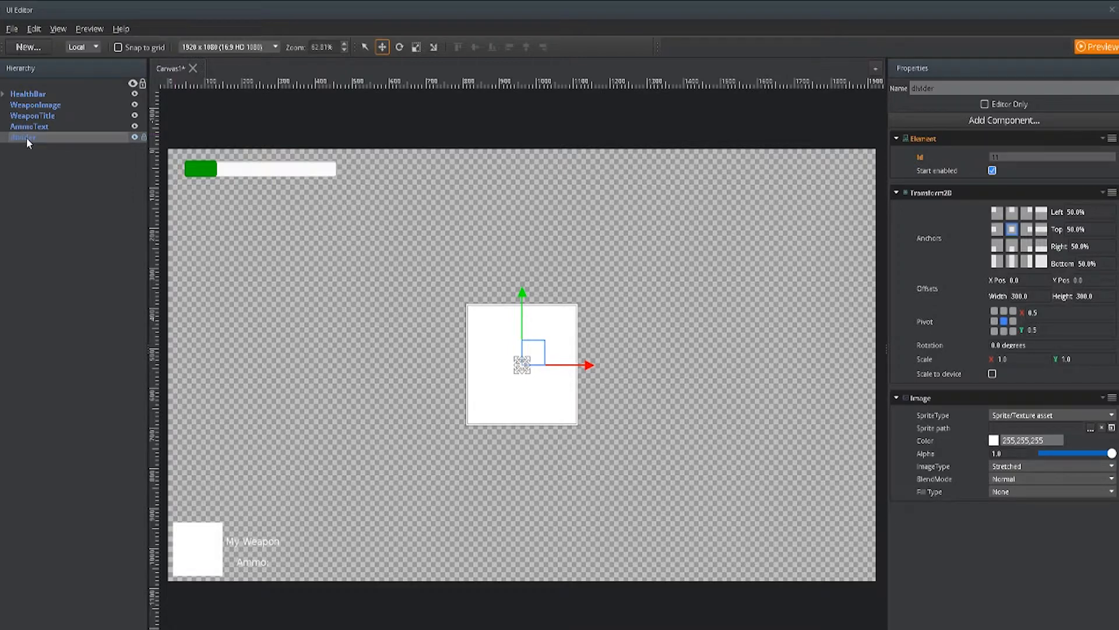
Step: Scale the divider down to about 6 by 59 and anchor it to the canvas's bottom left
left_click(417, 47)
left_click_drag(589, 365, 536, 364)
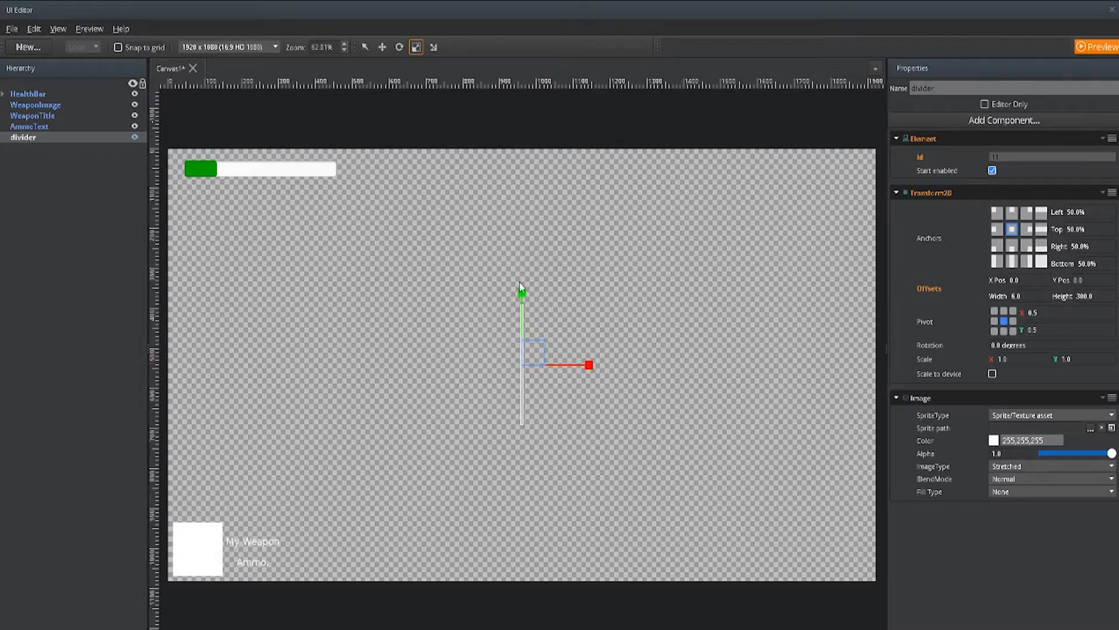
left_click_drag(521, 289, 525, 342)
left_click(997, 246)
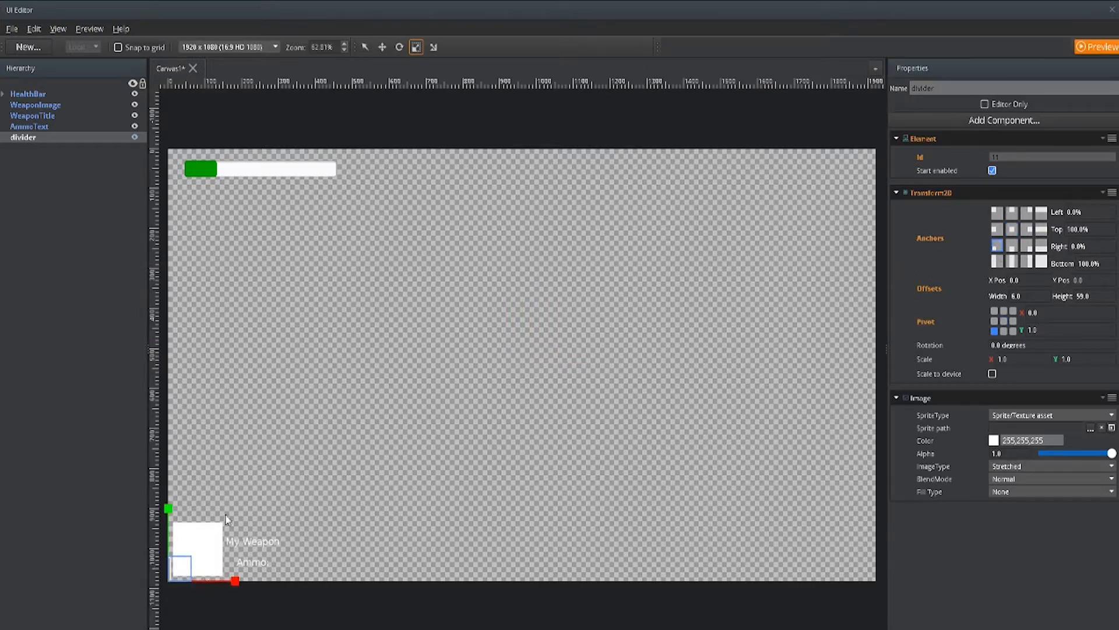
Step: Move the divider just right of the "Ammo:" text, to about X 276, Y -21
left_click(382, 47)
scroll(317, 459, "up", 4)
scroll(317, 459, "down", 4)
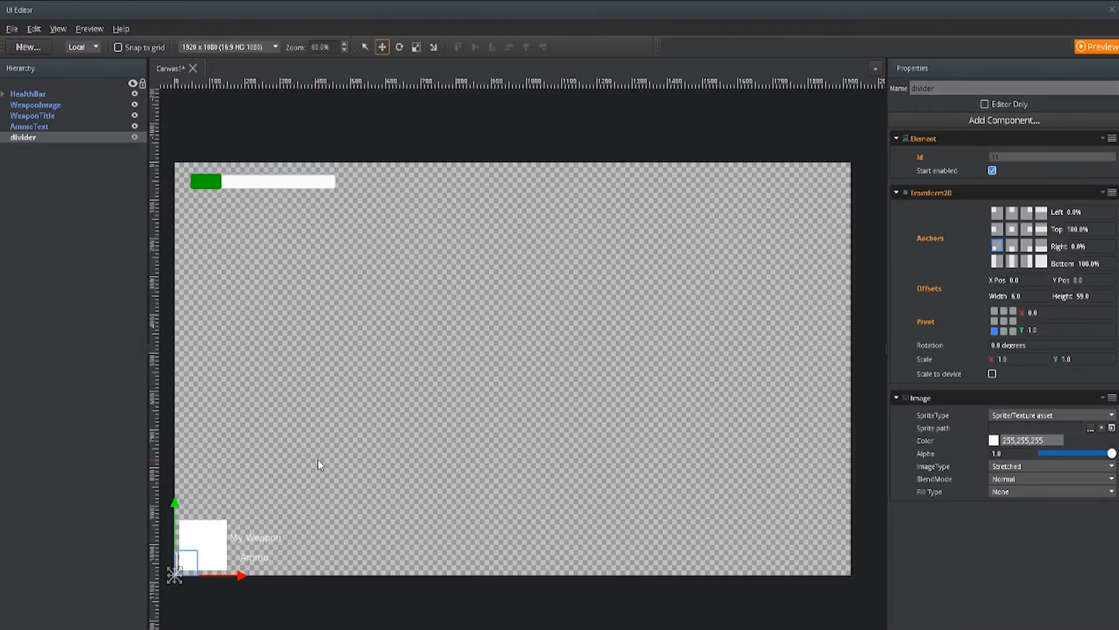
middle_click_drag(317, 459, 402, 242)
scroll(301, 368, "up", 10)
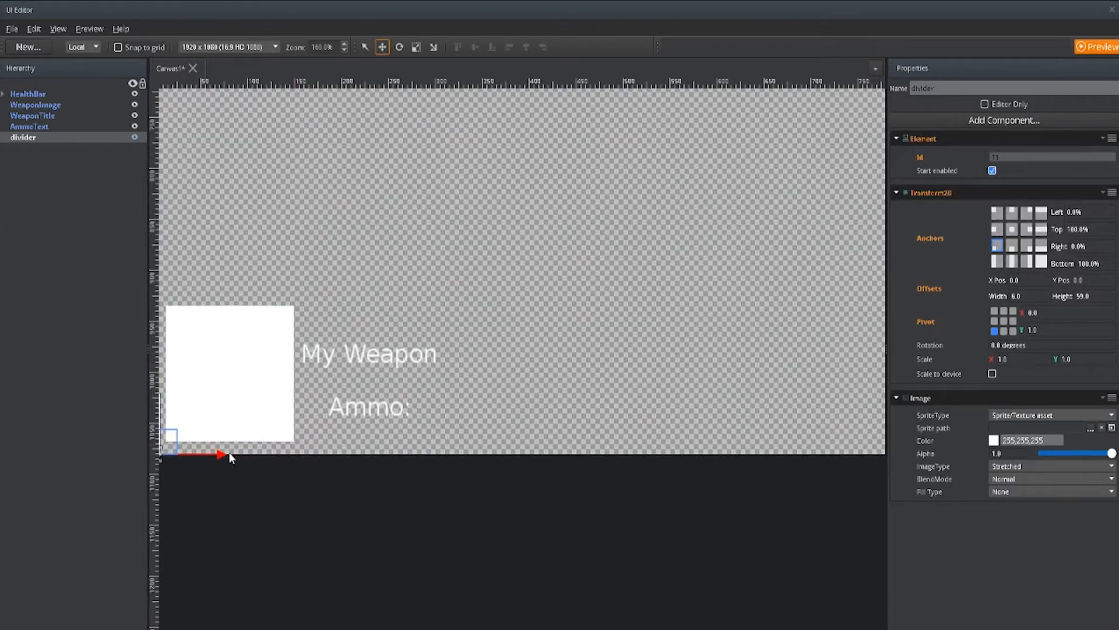
left_click_drag(220, 462, 478, 461)
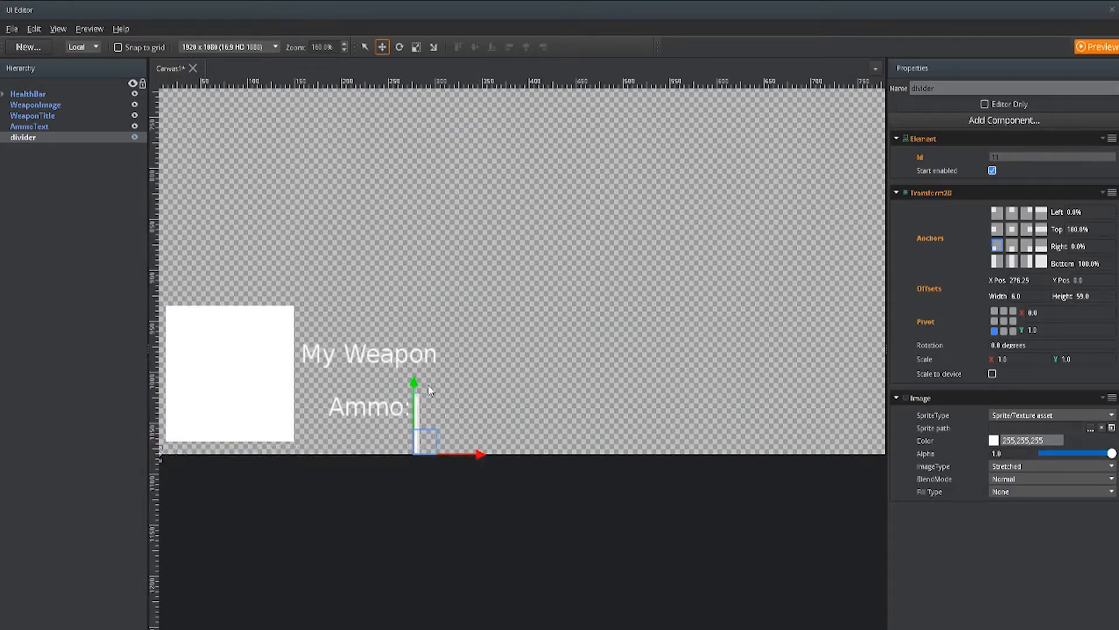
left_click_drag(415, 384, 415, 367)
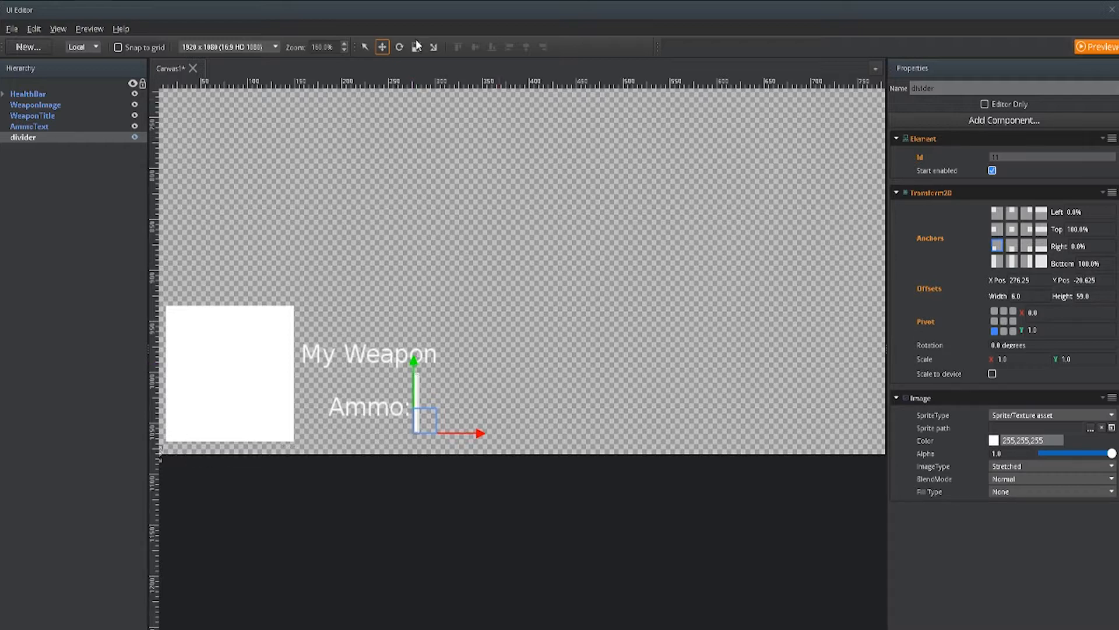
Step: Narrow the divider to a width of about 3
left_click(416, 47)
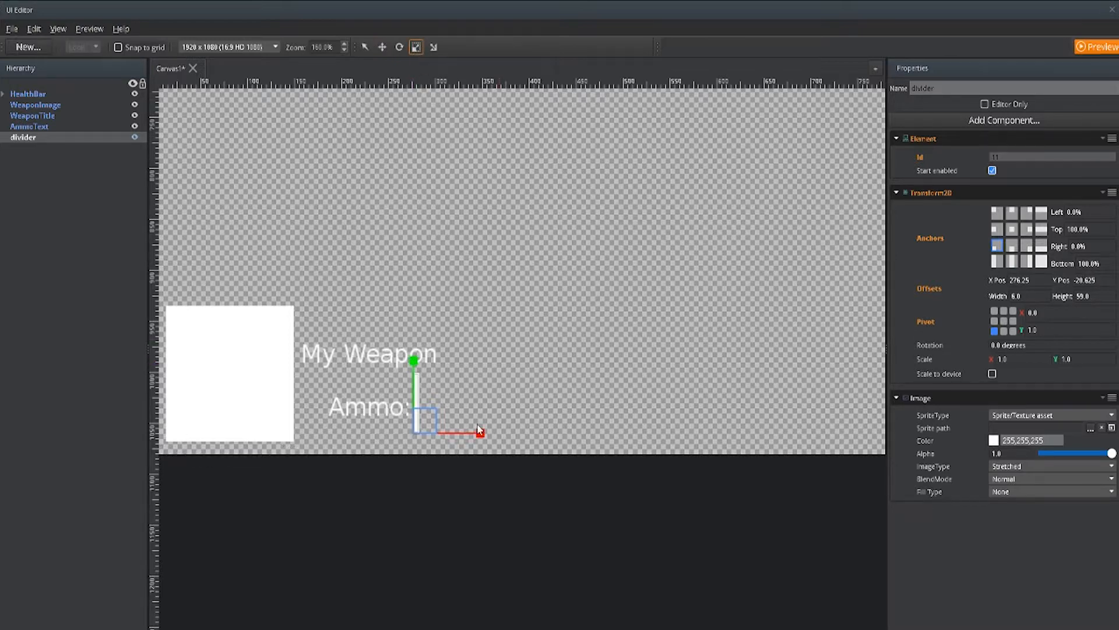
left_click(497, 402)
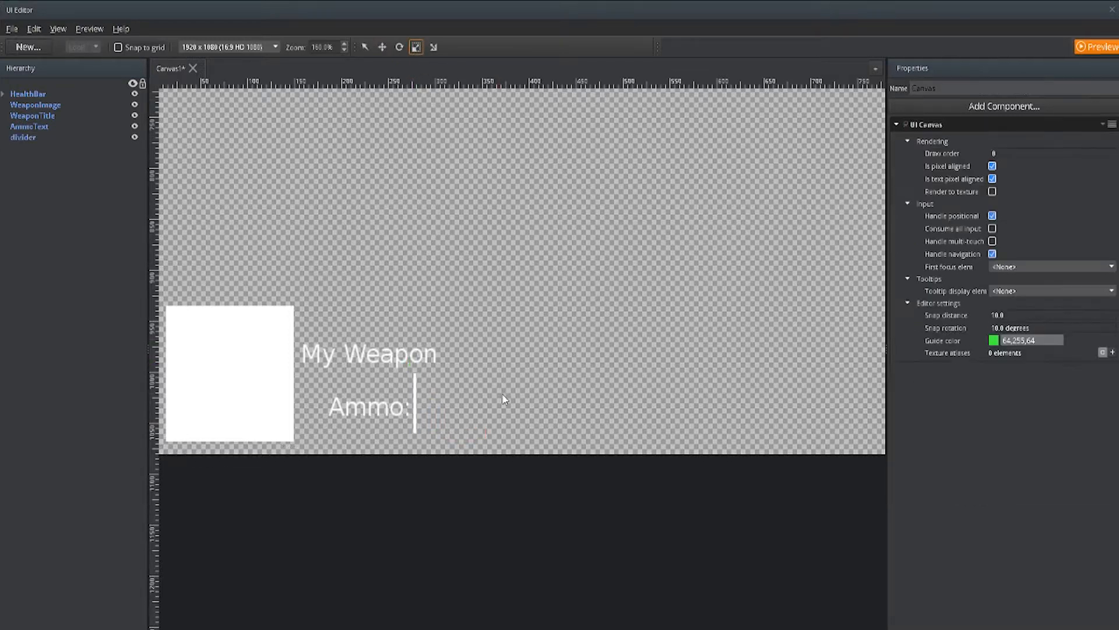
scroll(501, 386, "down", 3)
scroll(501, 383, "up", 3)
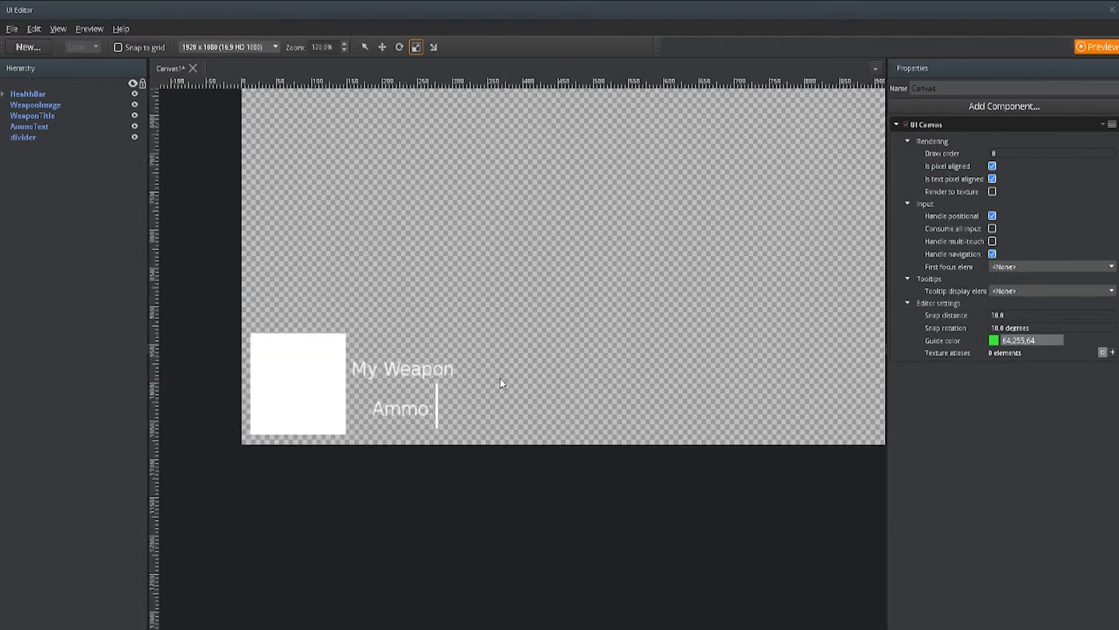
Step: Change the font of AmmoText to Vera-Bold
left_click(367, 428)
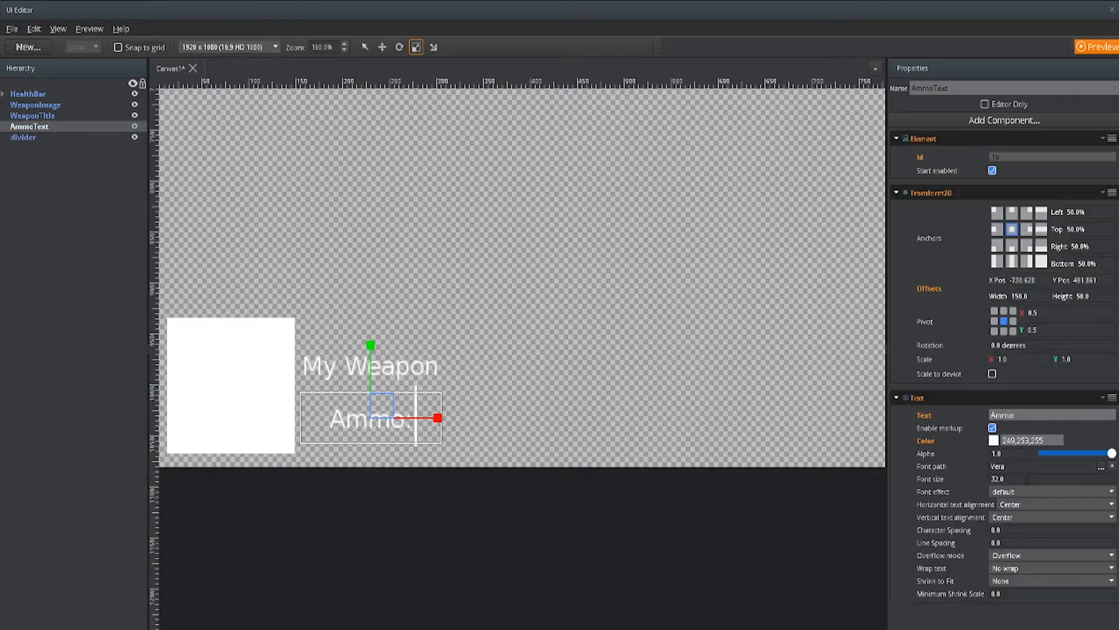
left_click(1100, 467)
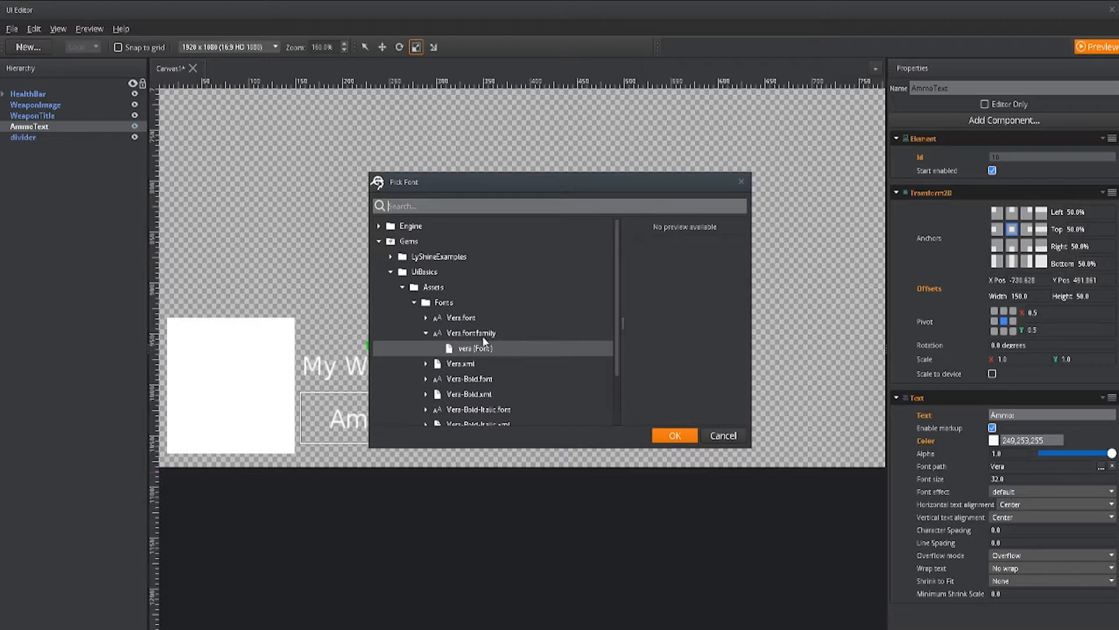
left_click(426, 333)
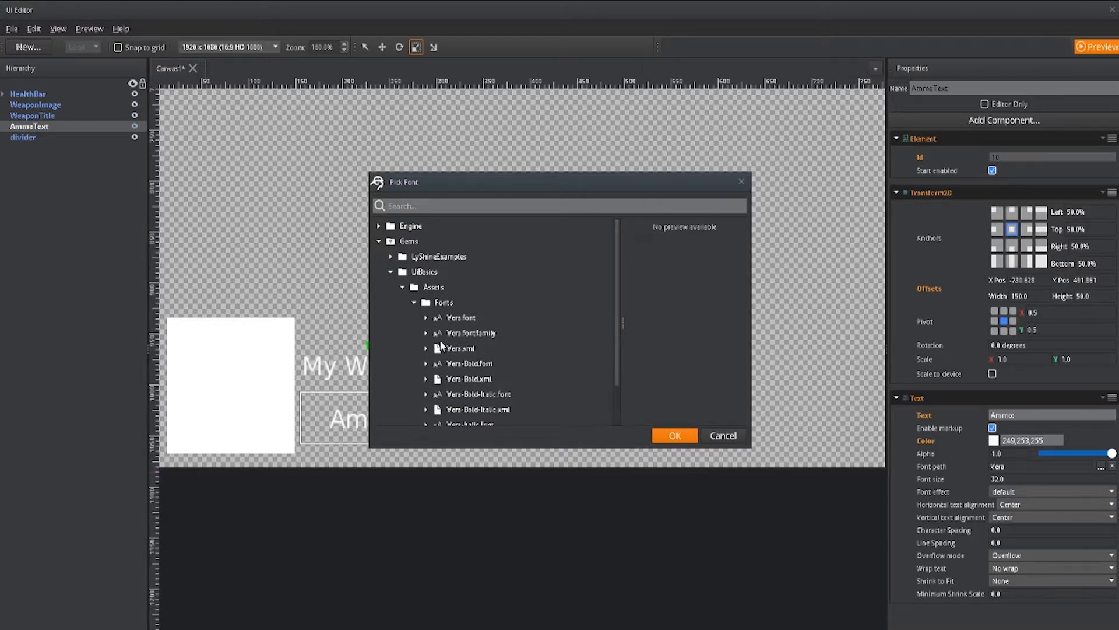
left_click(461, 364)
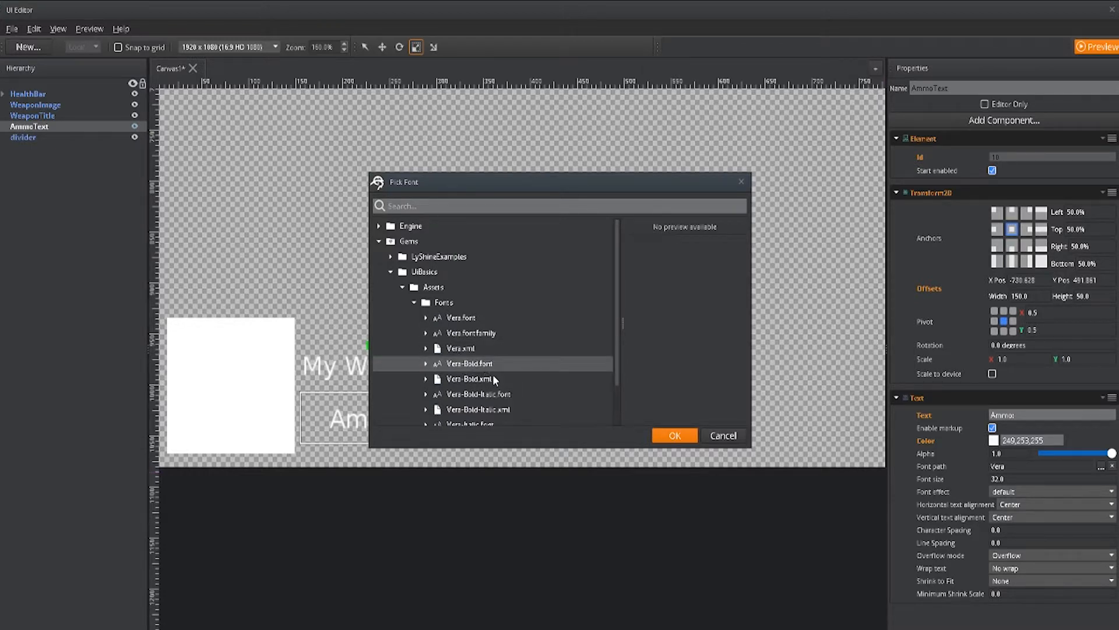
scroll(492, 374, "down", 1)
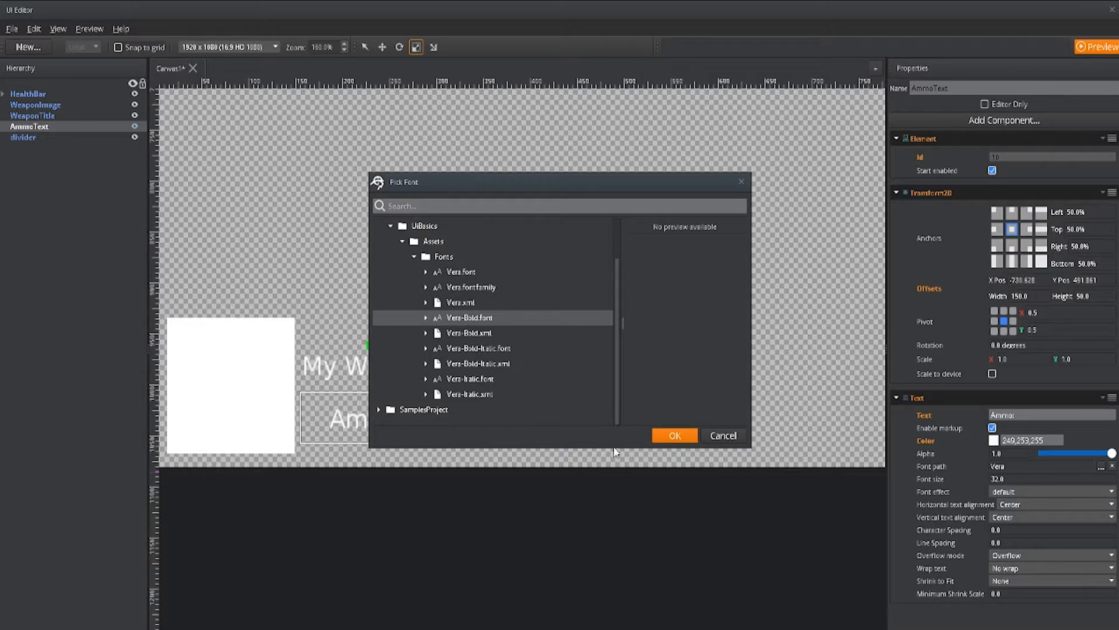
left_click(675, 435)
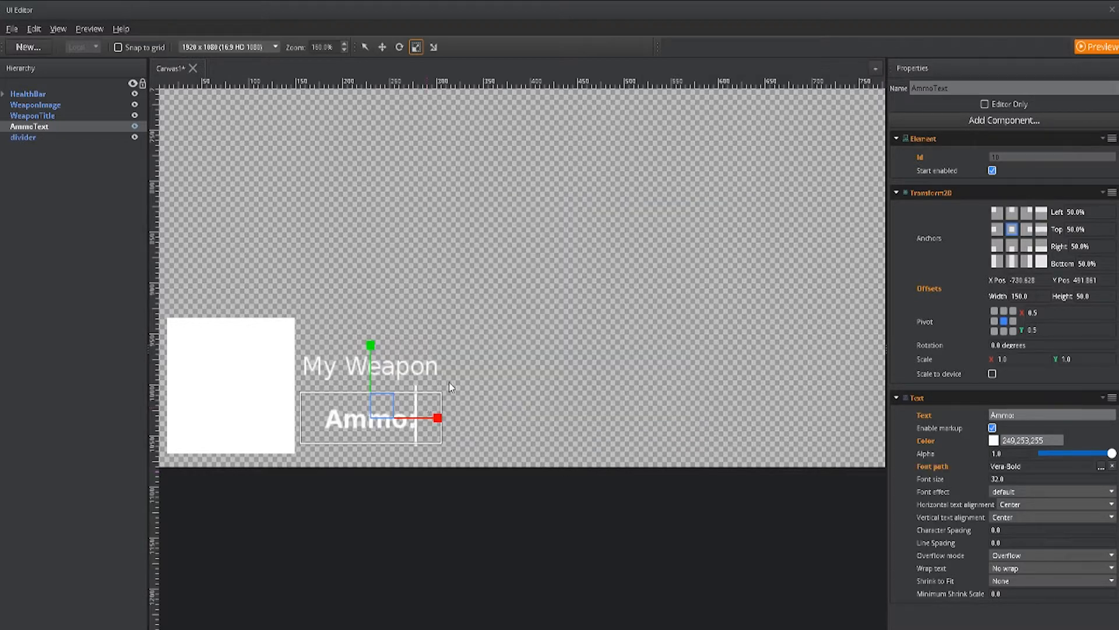
Step: Move AmmoText left beside WeaponImage and shift the divider to about X 253, right after "Ammo:"
left_click(382, 46)
left_click_drag(439, 418, 411, 421)
left_click(415, 394)
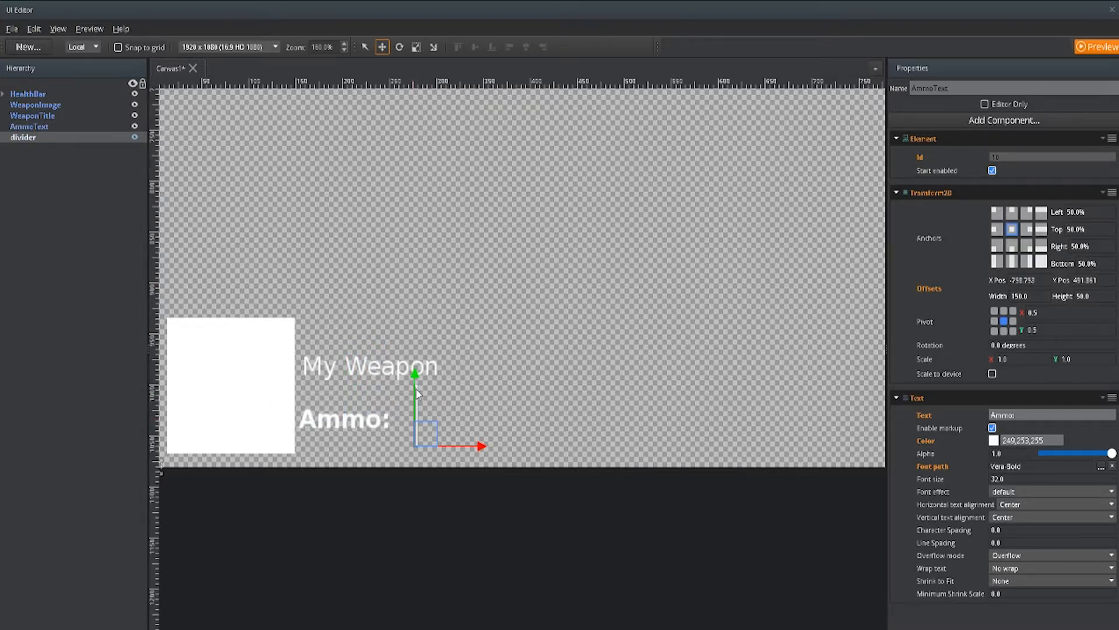
left_click_drag(465, 448, 458, 446)
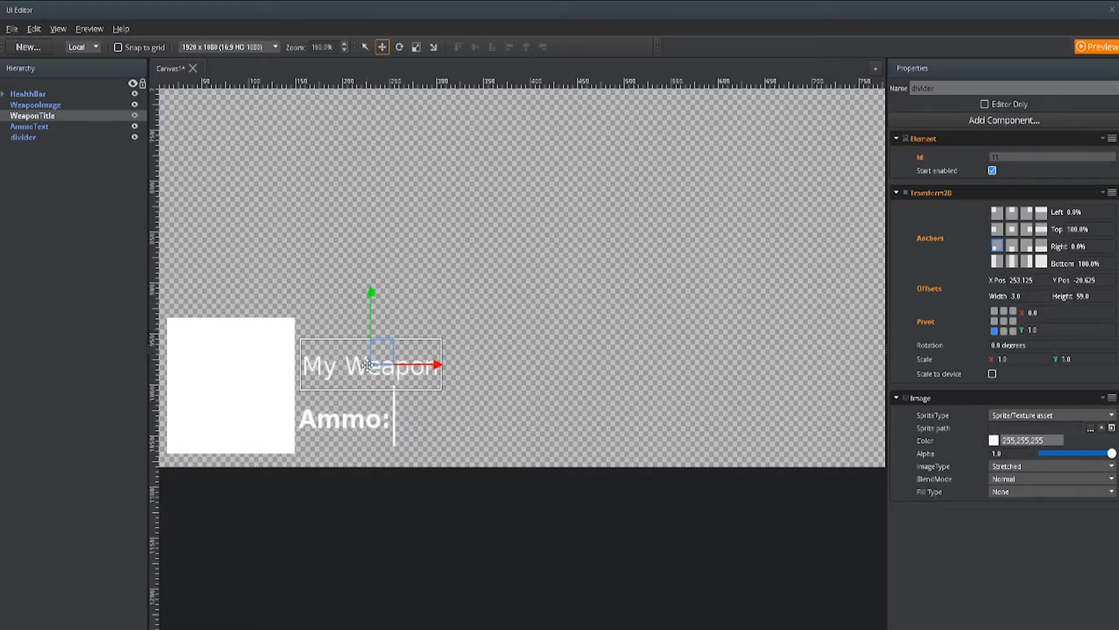
Step: Change the font of WeaponTitle to Vera-Bold
left_click(420, 368)
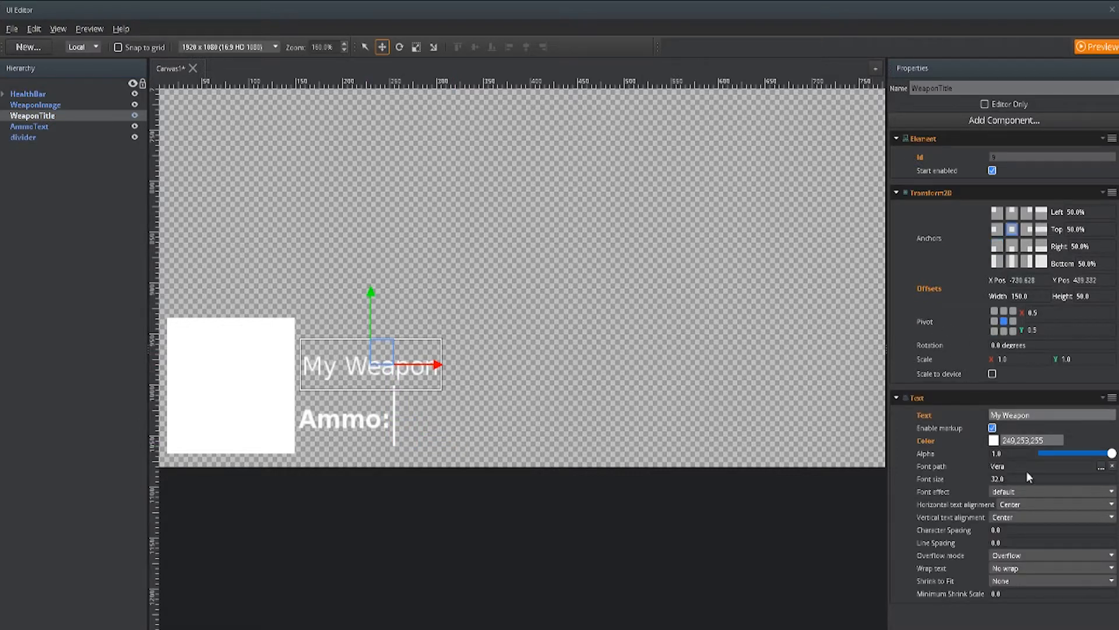
left_click(1101, 467)
left_click(469, 334)
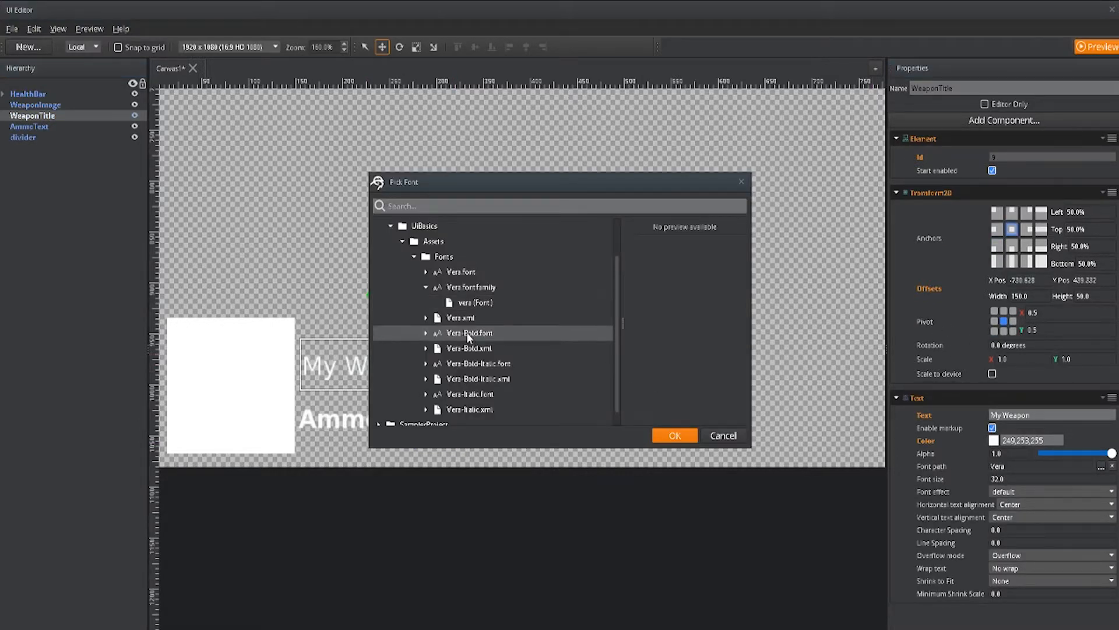
left_click(675, 436)
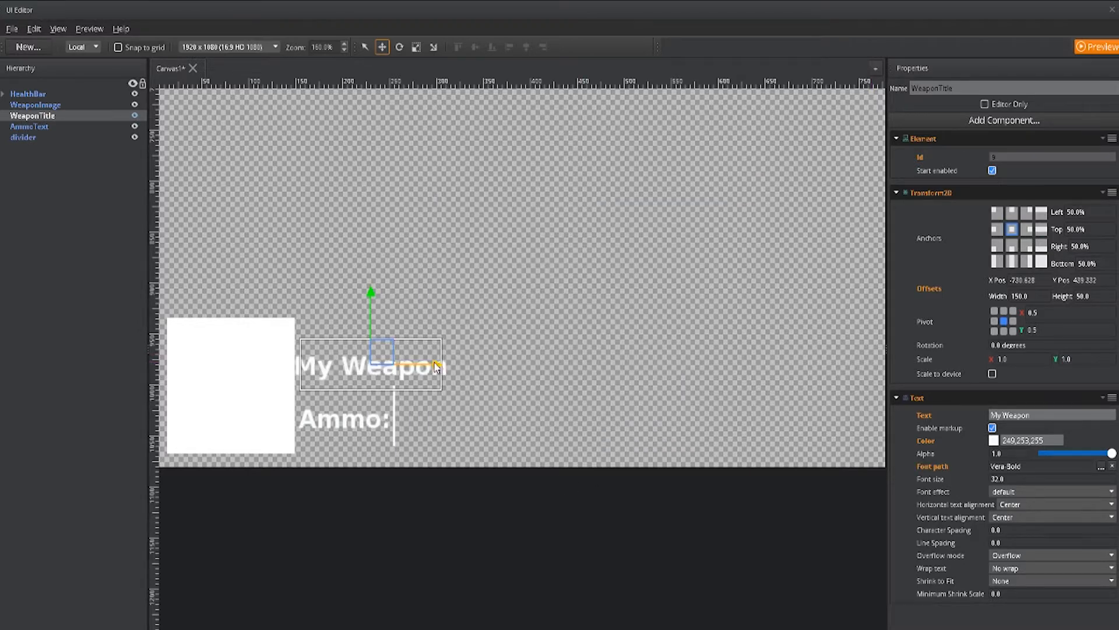
Step: Nudge WeaponTitle slightly right so "My Weapon" lines up with the start of the "Ammo:" text
left_click_drag(437, 366, 442, 366)
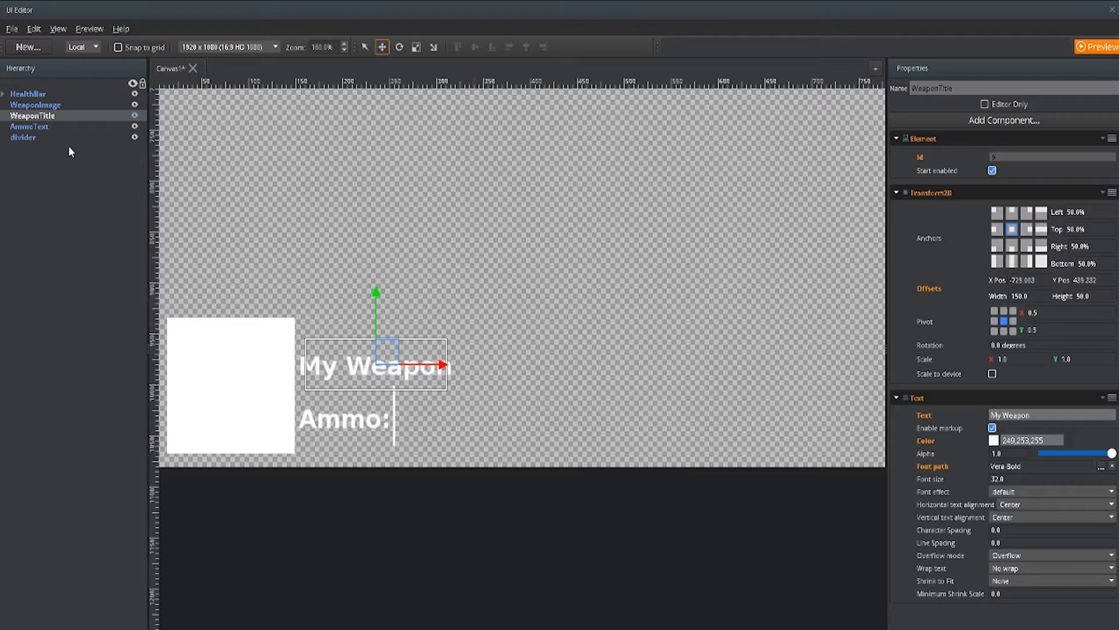
Step: Paste a copy of the WeaponTitle text element at the canvas's top level and rename it AmmoCount
left_click(37, 125)
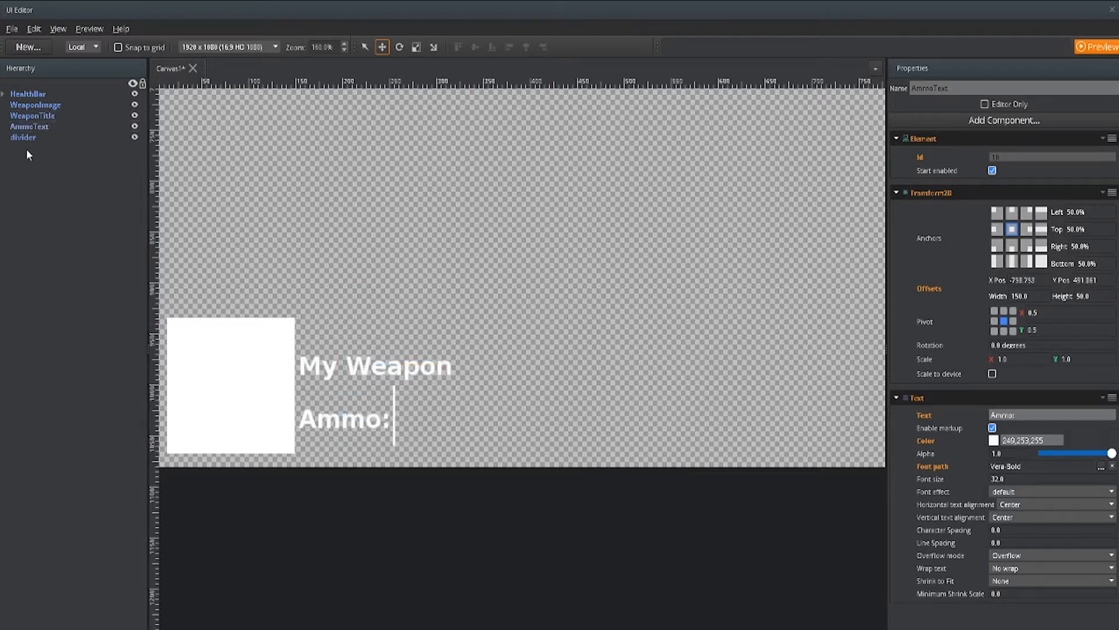
right_click(26, 155)
left_click(62, 256)
left_click(44, 149)
left_click(45, 150)
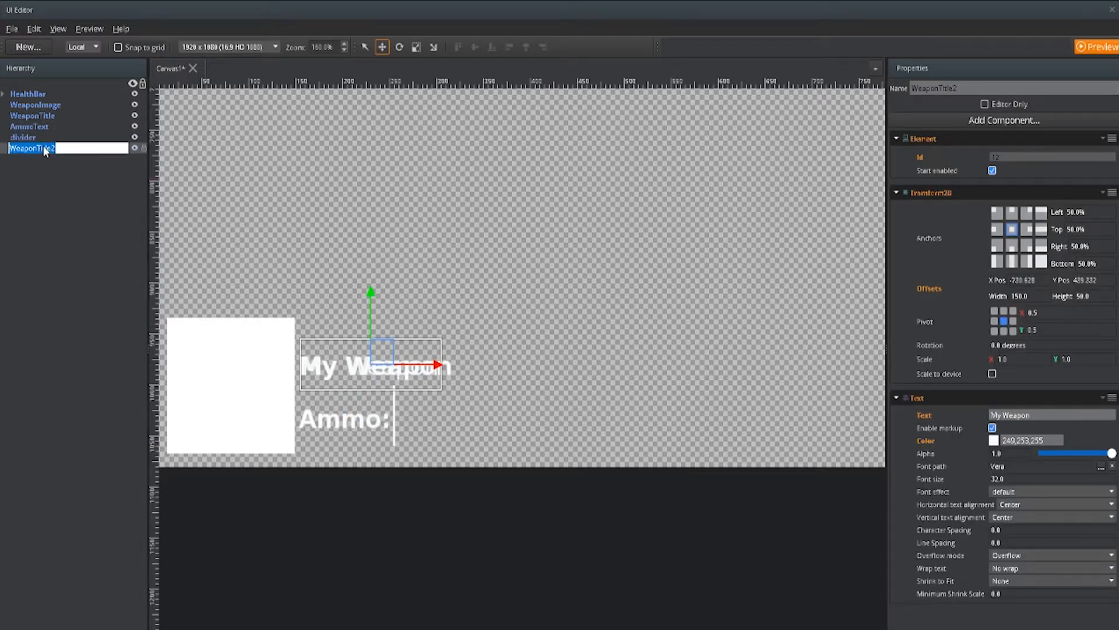
type("AmmoCount")
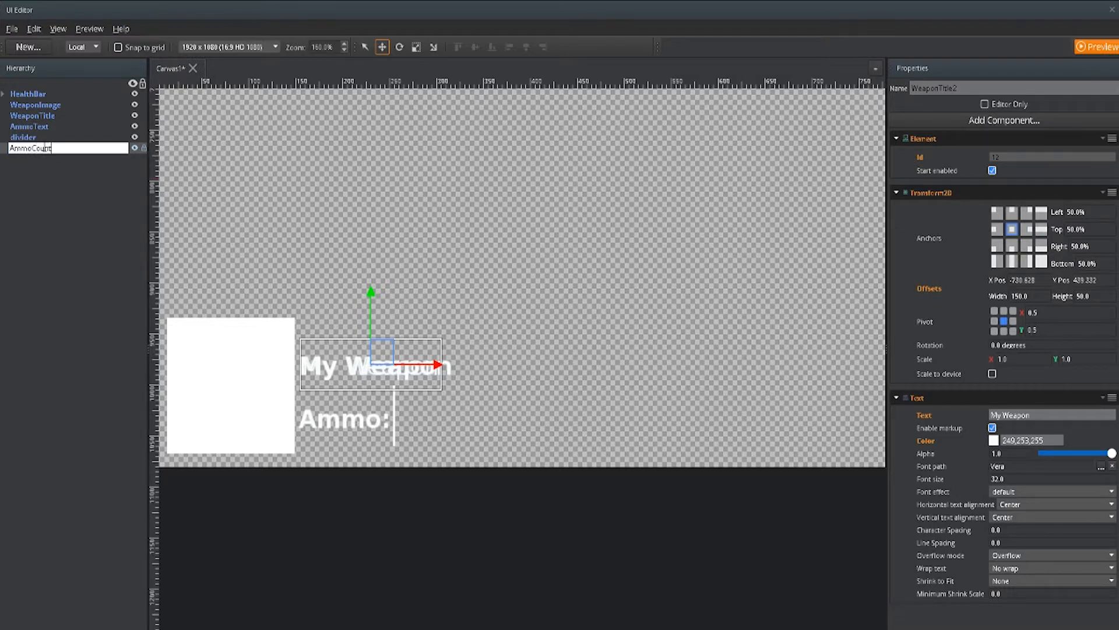
key("Return")
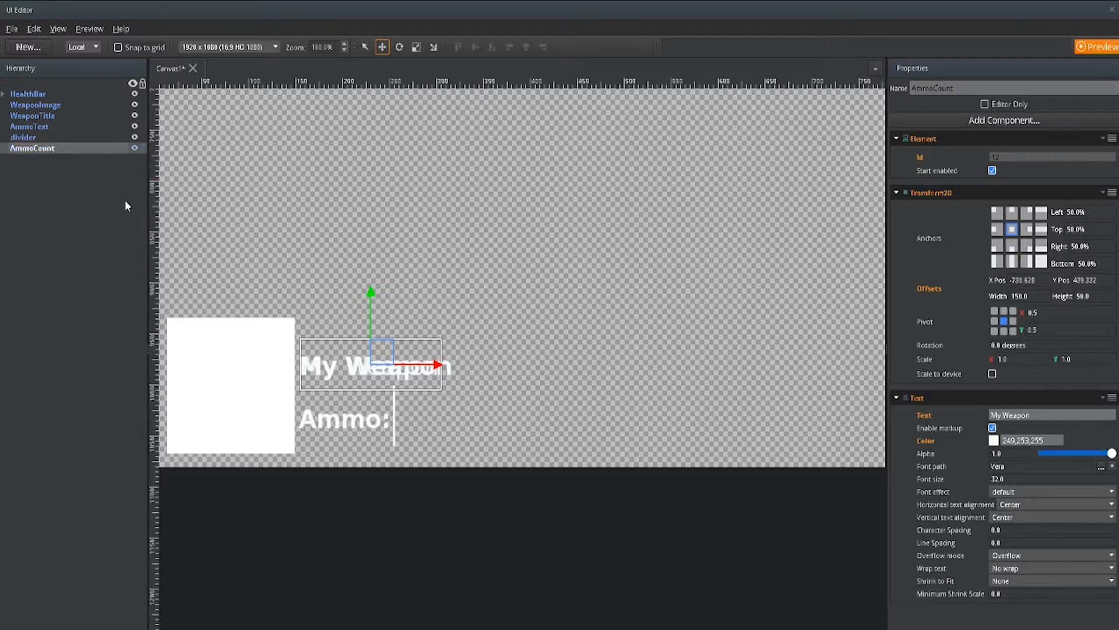
Step: Move AmmoCount down and right onto the "Ammo:" line, just past the divider, at about X -628, Y 492
left_click_drag(434, 364, 525, 371)
left_click_drag(463, 295, 472, 349)
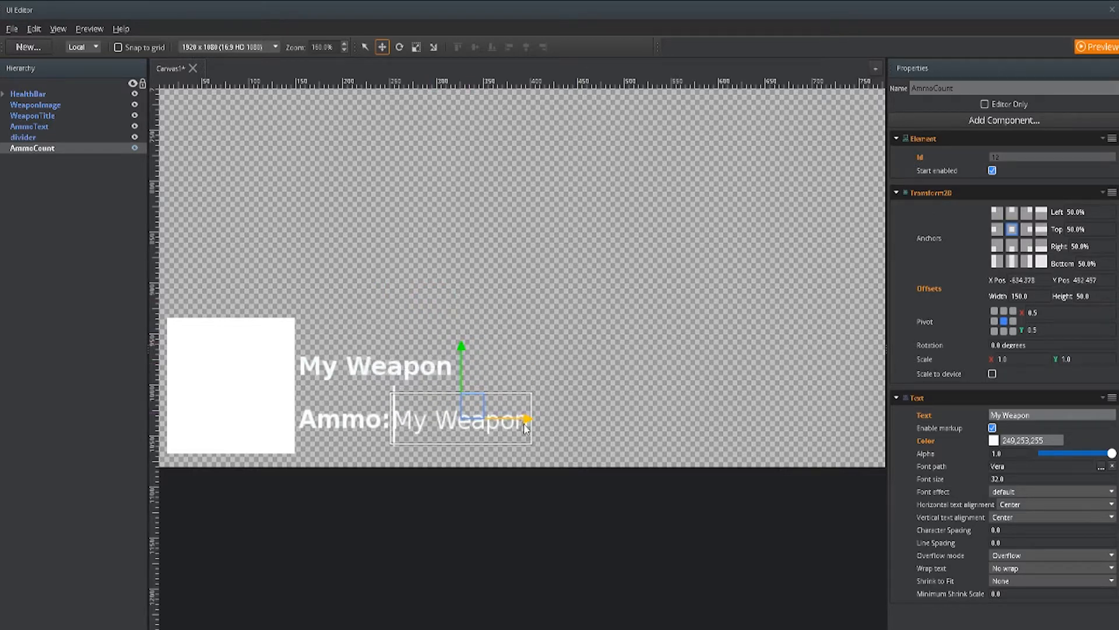
left_click_drag(529, 418, 534, 419)
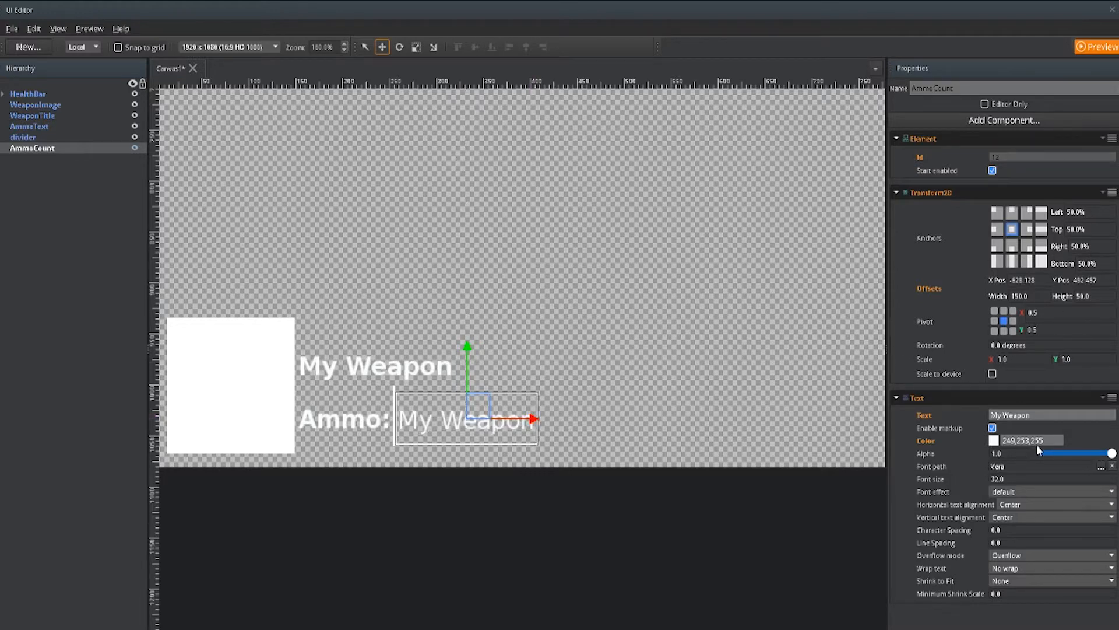
Step: Set AmmoCount's text to 0 with Left horizontal alignment, and nudge the element slightly farther right of the divider
double_click(1035, 415)
type("0")
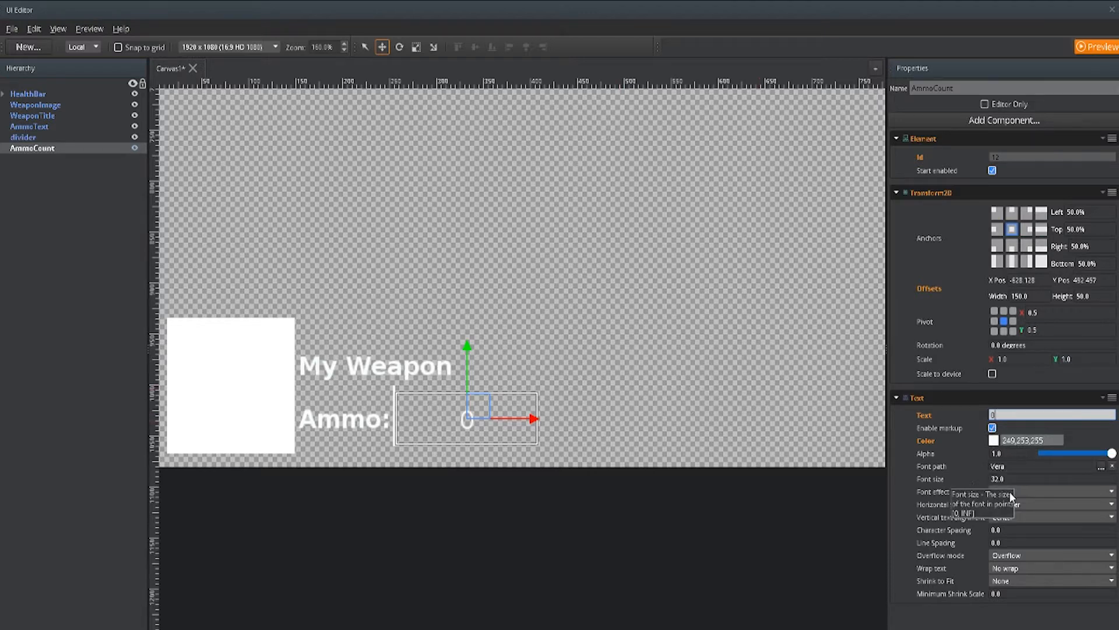
left_click(1027, 505)
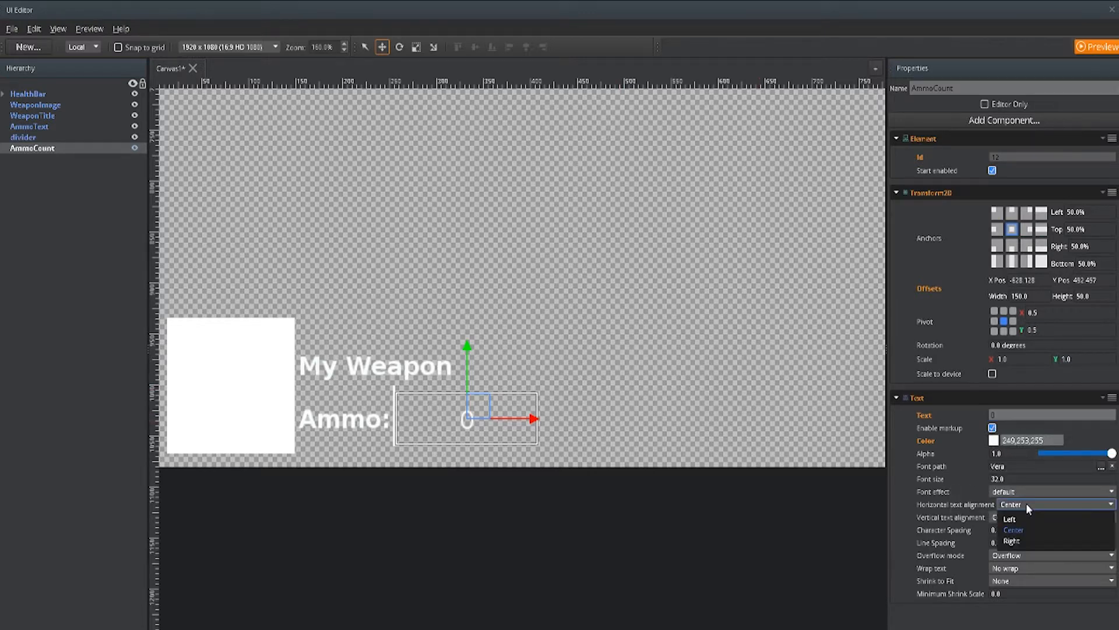
left_click(1022, 521)
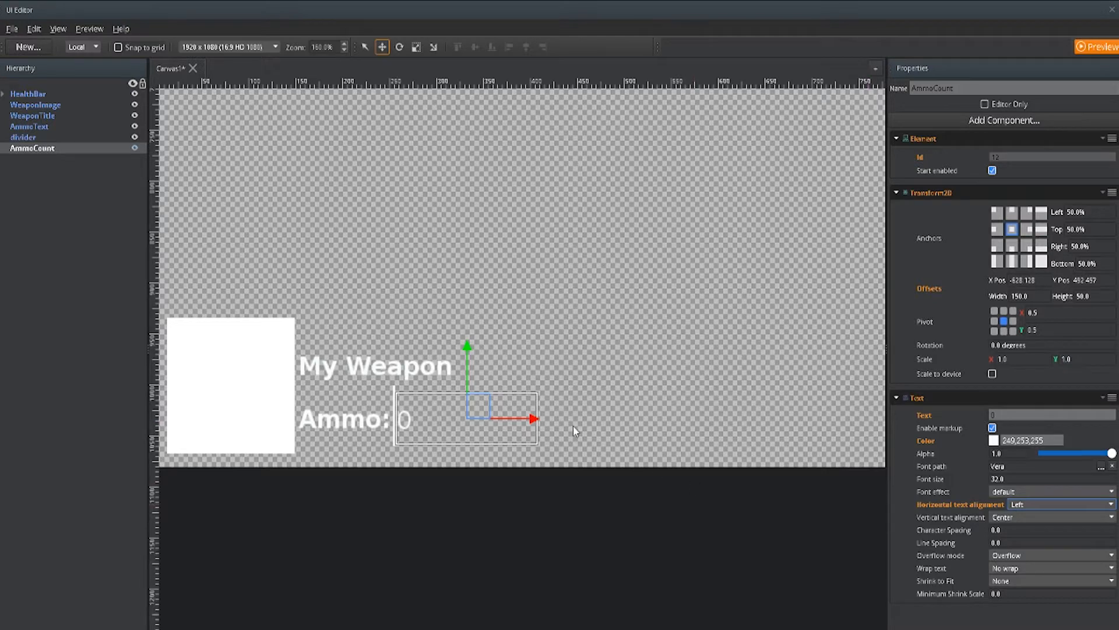
left_click_drag(531, 419, 534, 419)
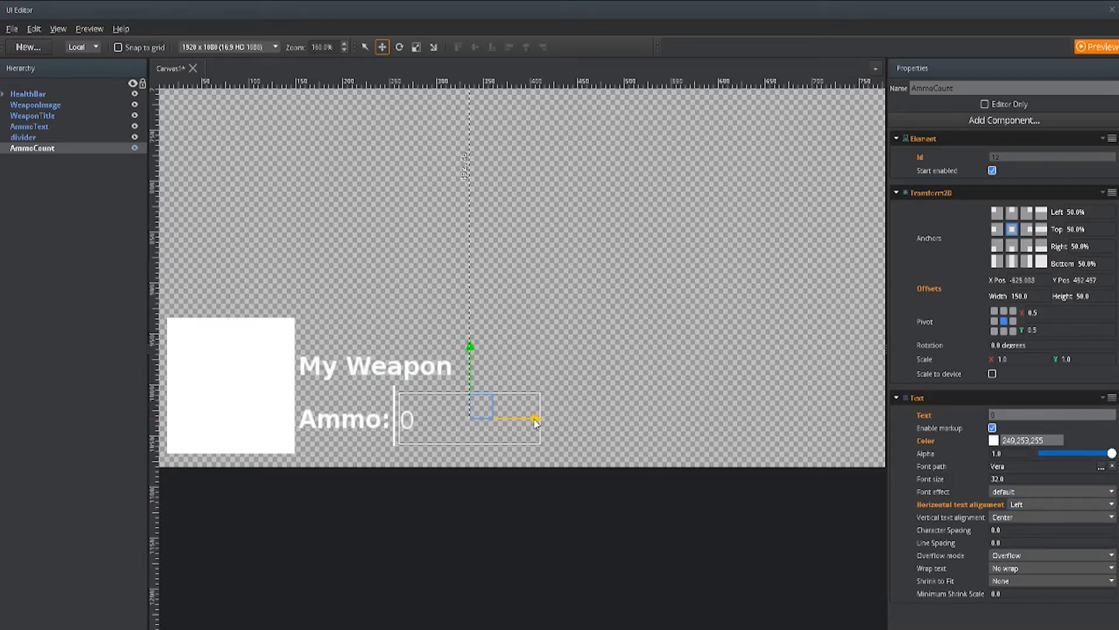
Step: Deselect AmmoCount and review the whole HUD canvas, from the health bar to the weapon and ammo block
left_click(579, 292)
scroll(578, 303, "down", 6)
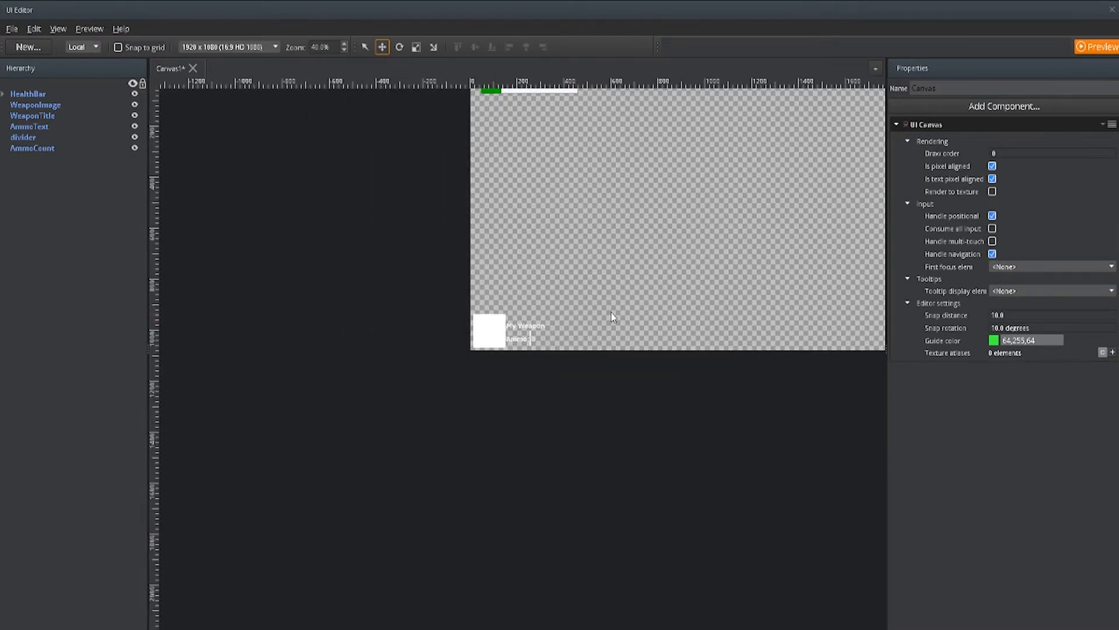
middle_click_drag(511, 337, 452, 414)
scroll(451, 413, "up", 4)
scroll(450, 404, "down", 2)
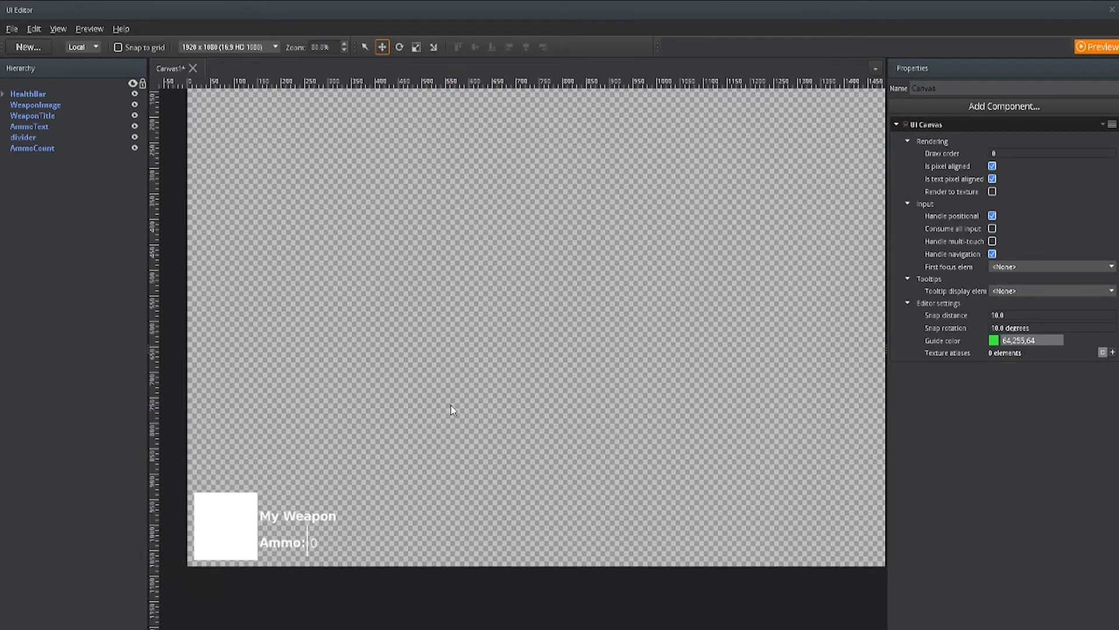
mouse_move(504, 378)
middle_mouse_down()
mouse_move(483, 418)
mouse_move(501, 413)
middle_mouse_up()
scroll(495, 409, "down", 2)
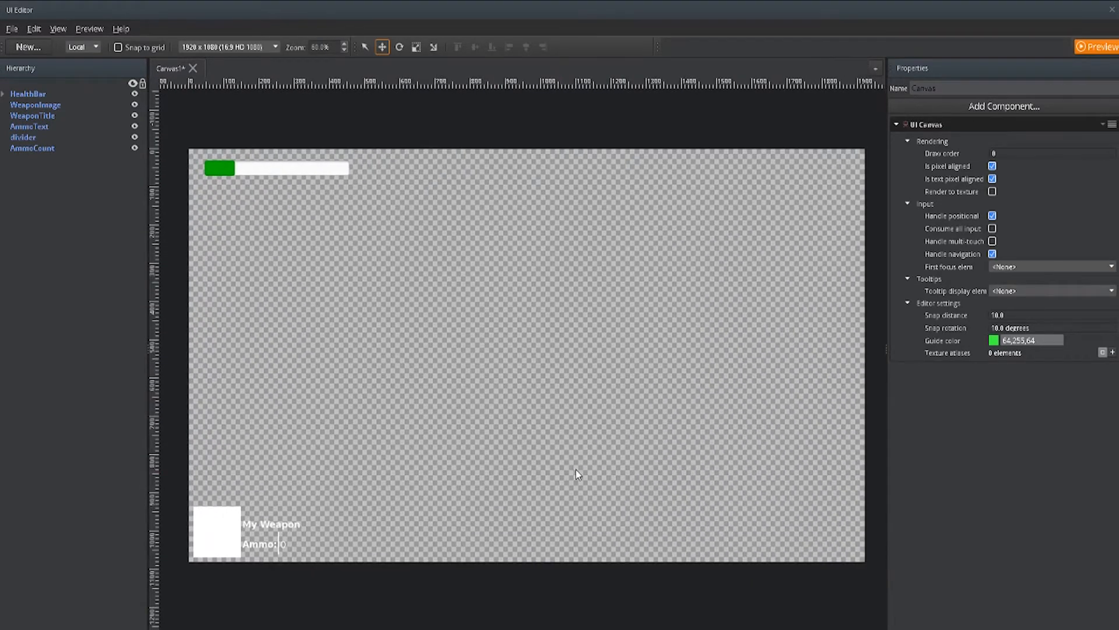
Step: Add an Image element from the Slice Library and set its width and height to 16
left_click(28, 47)
mouse_move(134, 71)
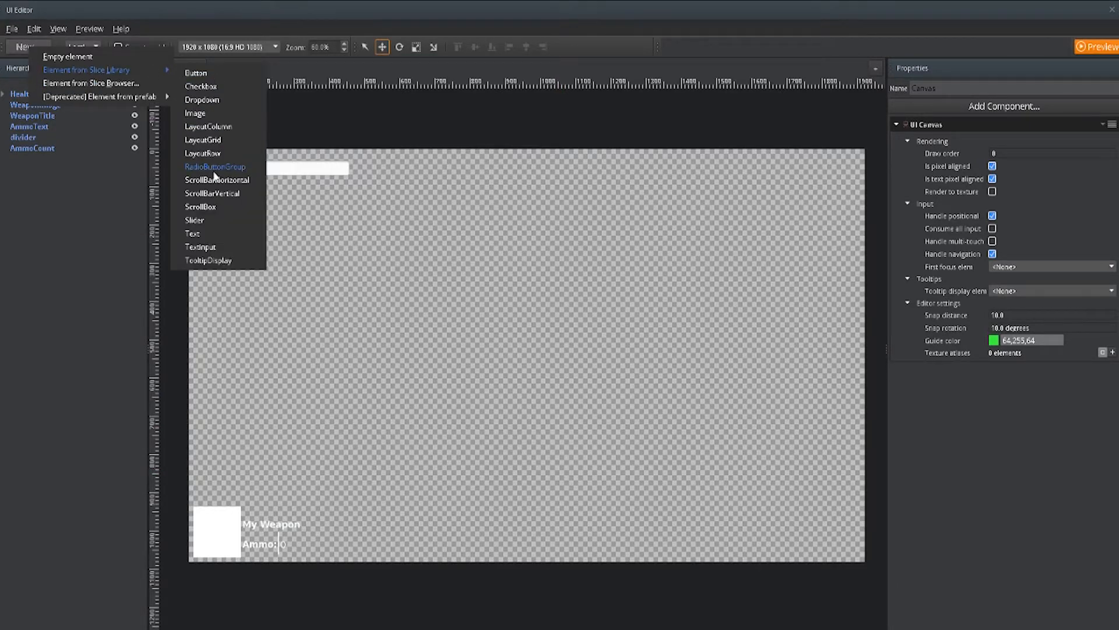
left_click(211, 118)
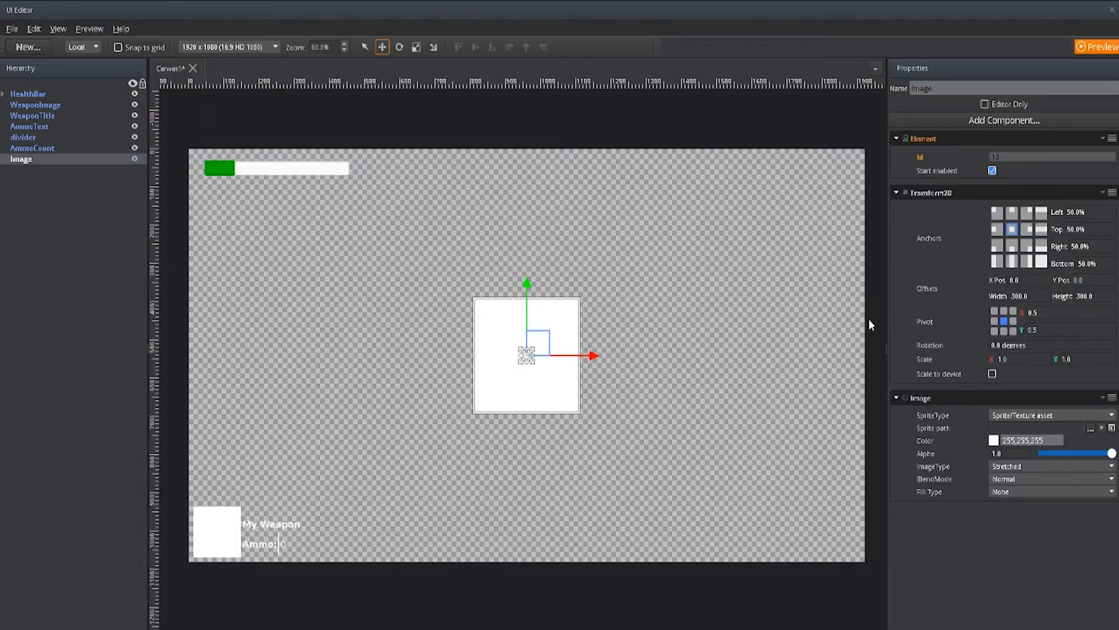
left_click(1026, 295)
type("16")
key("Tab")
type("16")
key("Tab")
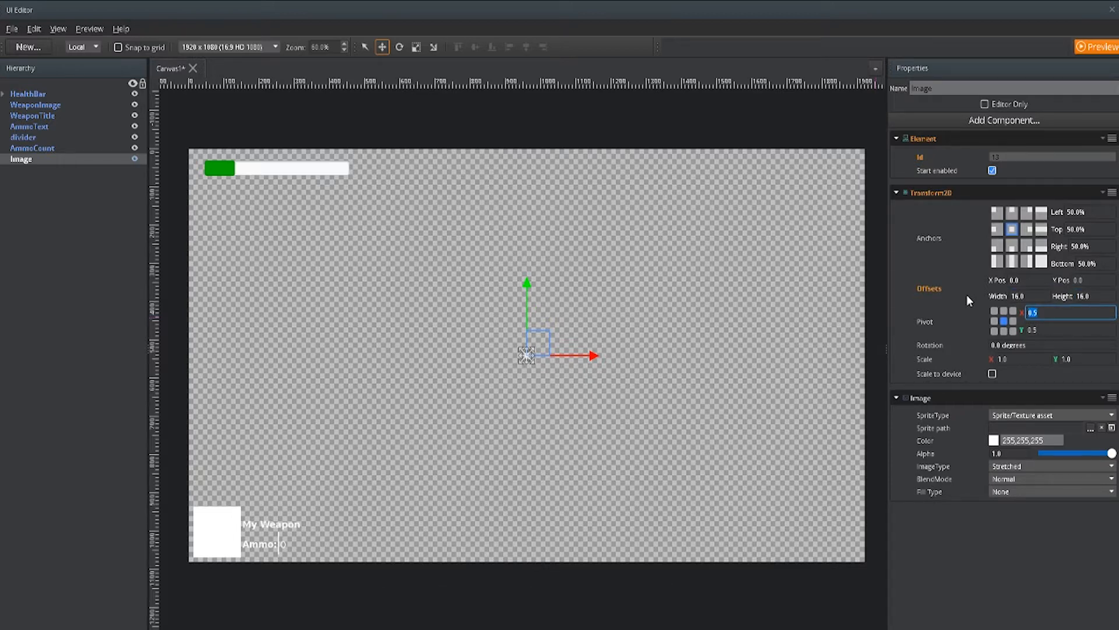
Step: Rename the new 16 by 16 image element Crosshair
double_click(23, 159)
type("Cr")
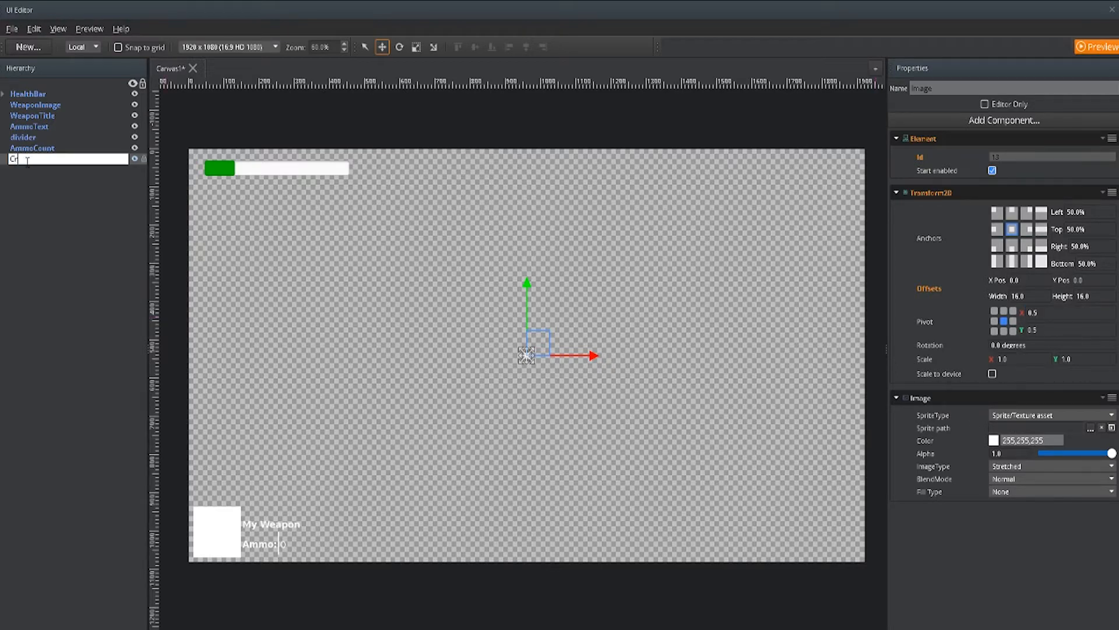
type("osshair")
key("Return")
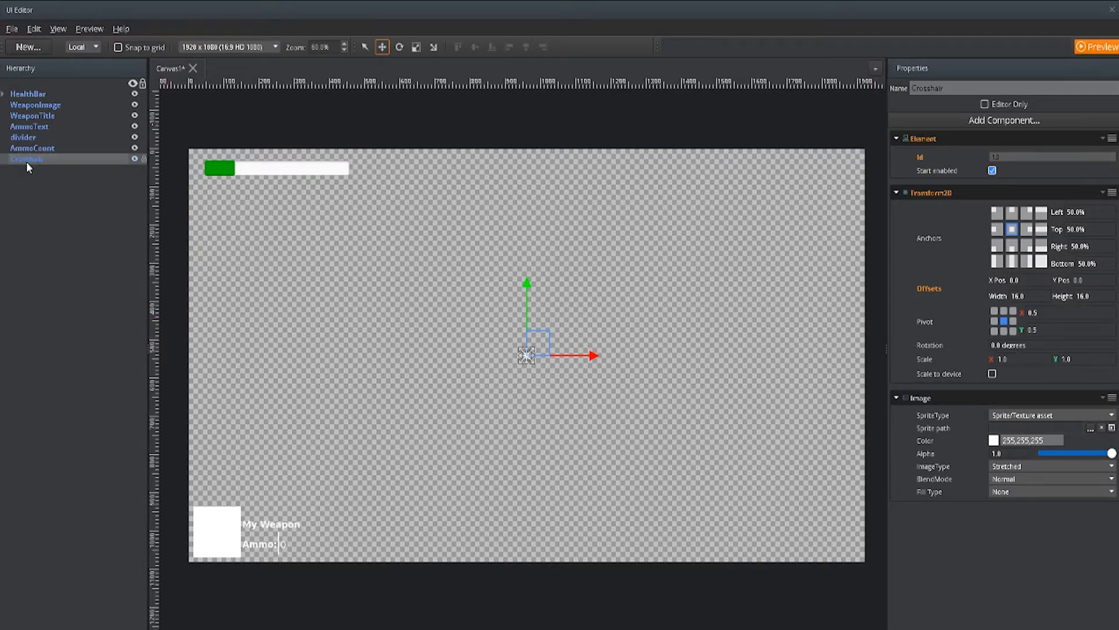
scroll(539, 376, "up", 4)
scroll(508, 325, "up", 3)
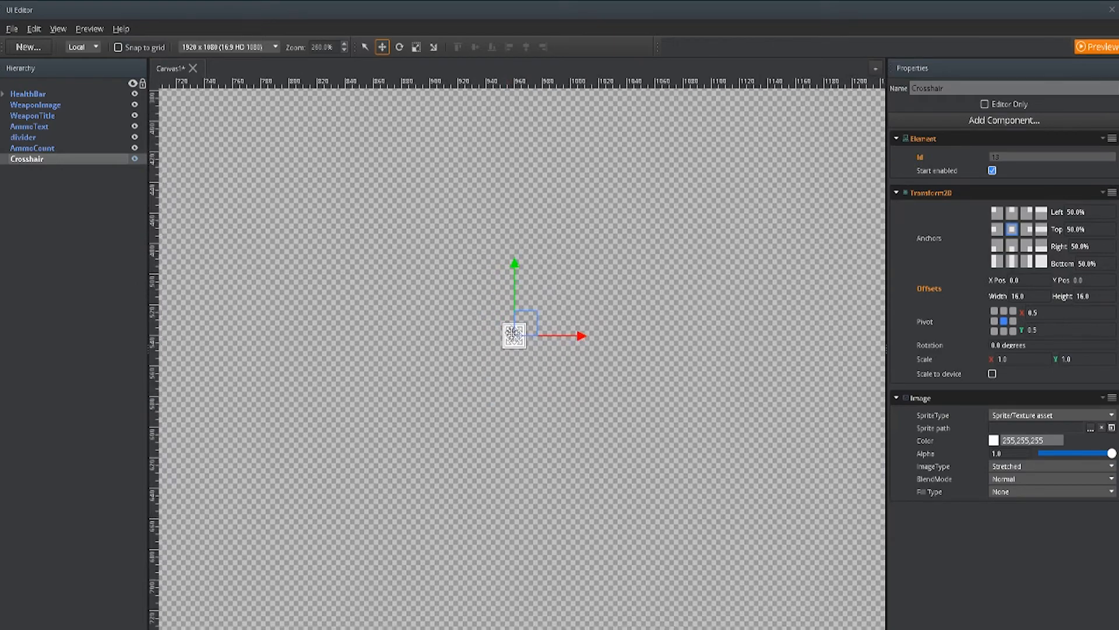
scroll(528, 339, "down", 5)
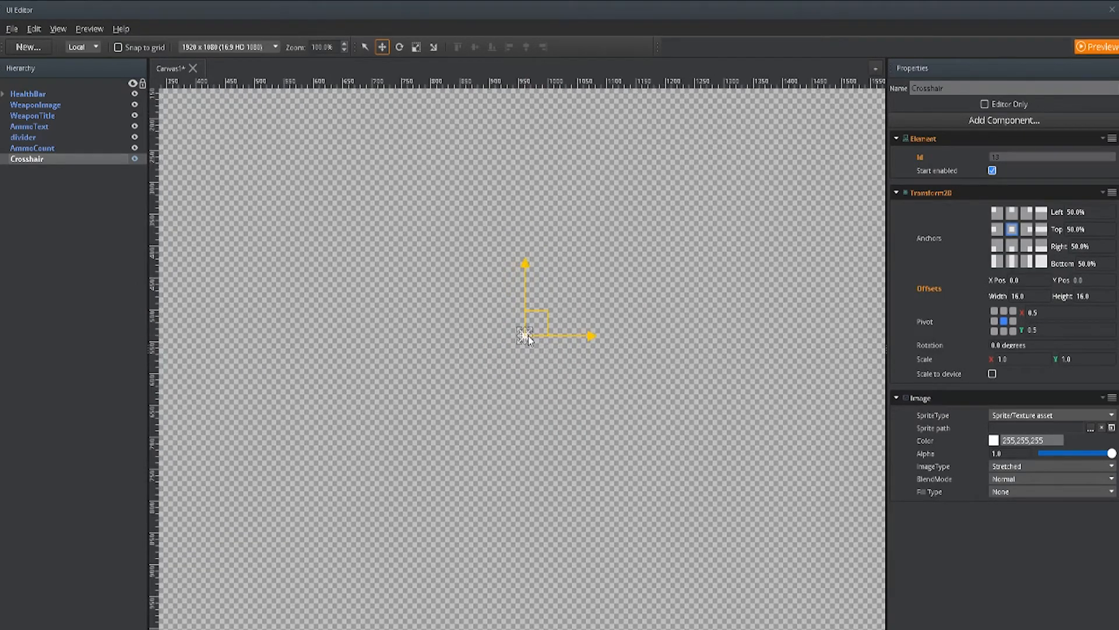